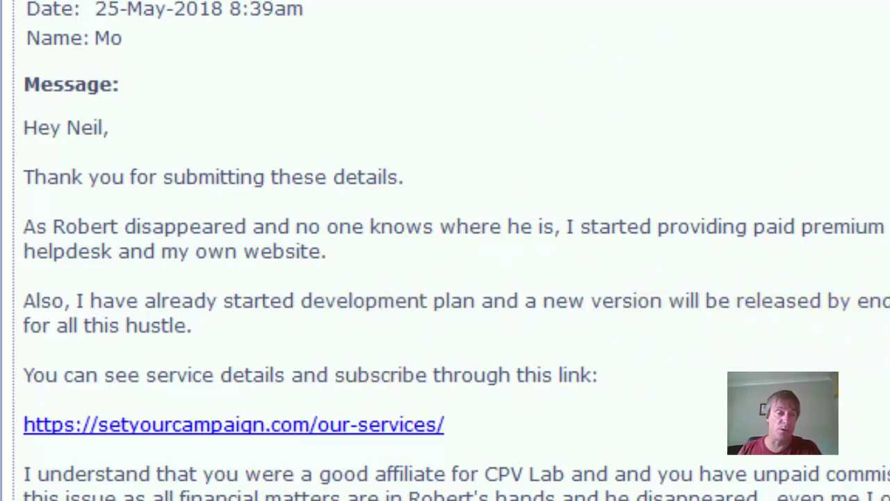
Read the support reply, highlighting the passages on CPV Lab's paid premium support and its new branding
{"action": "left_click_drag", "start_coordinate": [21, 233], "coordinate": [274, 246]}
{"action": "left_click", "coordinate": [400, 258]}
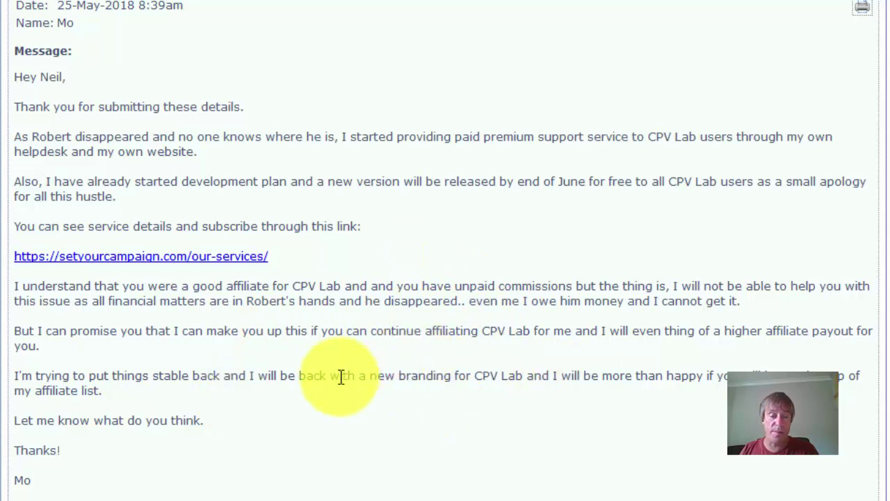
{"action": "left_click_drag", "start_coordinate": [321, 376], "coordinate": [589, 381]}
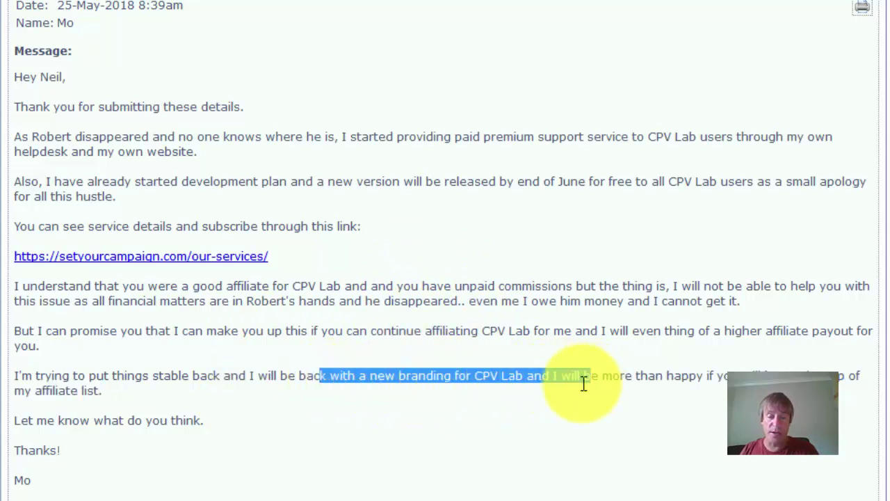
{"action": "left_click", "coordinate": [533, 400]}
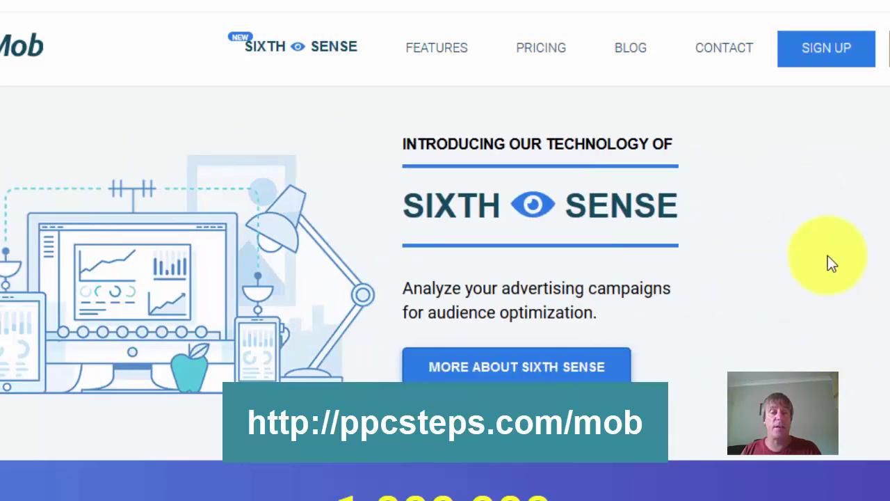
Open the tracker's pricing page and compare the Basic, Starter and Professional plans' prices, data retention, event limits and overage charges
{"action": "left_click", "coordinate": [547, 61]}
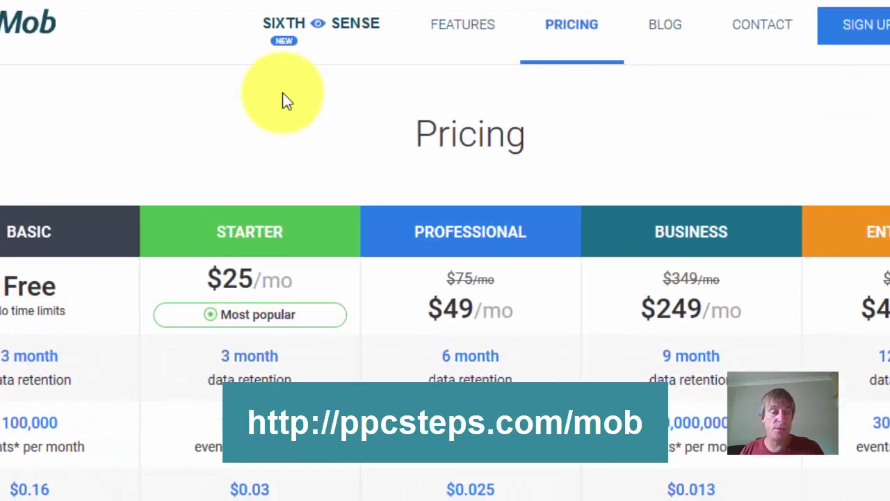
{"action": "scroll", "coordinate": [584, 169], "scroll_direction": "down", "scroll_amount": 1}
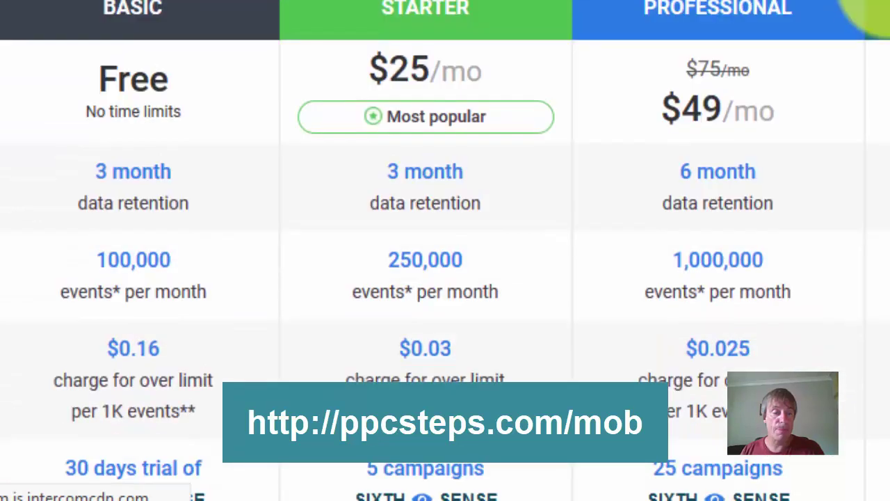
{"action": "scroll", "coordinate": [485, 60], "scroll_direction": "down", "scroll_amount": 3}
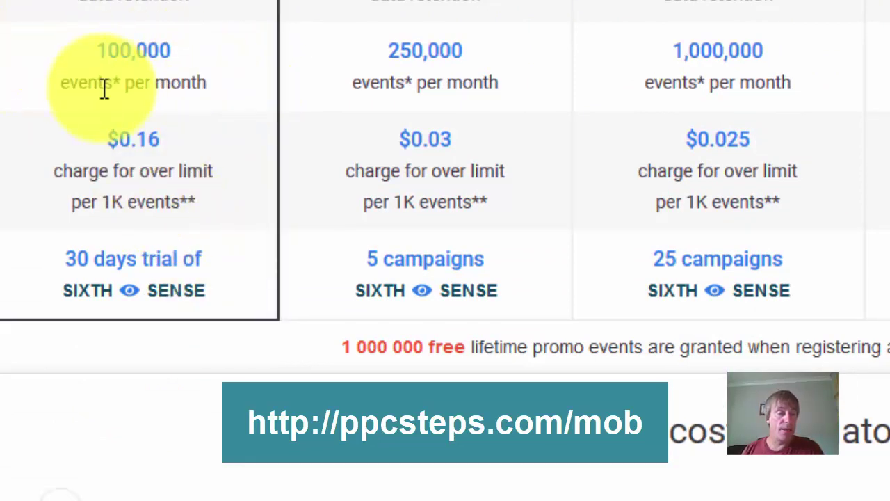
{"action": "left_click_drag", "start_coordinate": [87, 50], "coordinate": [175, 48]}
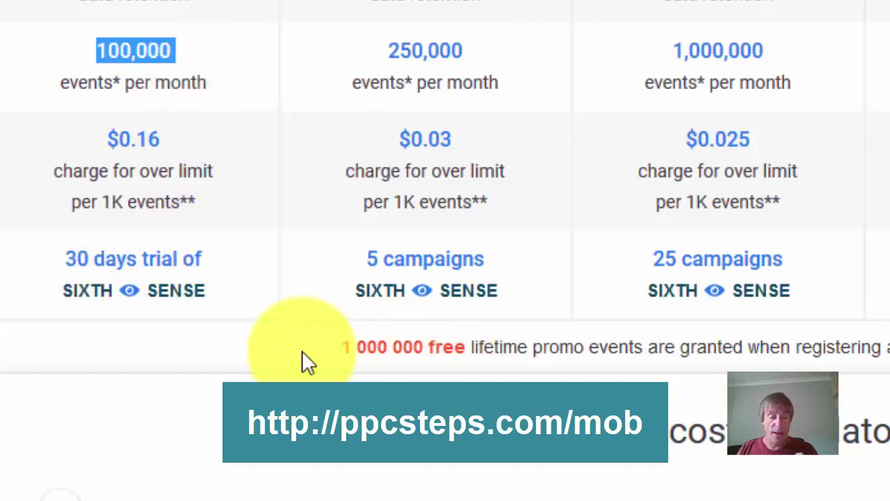
{"action": "left_click", "coordinate": [326, 341]}
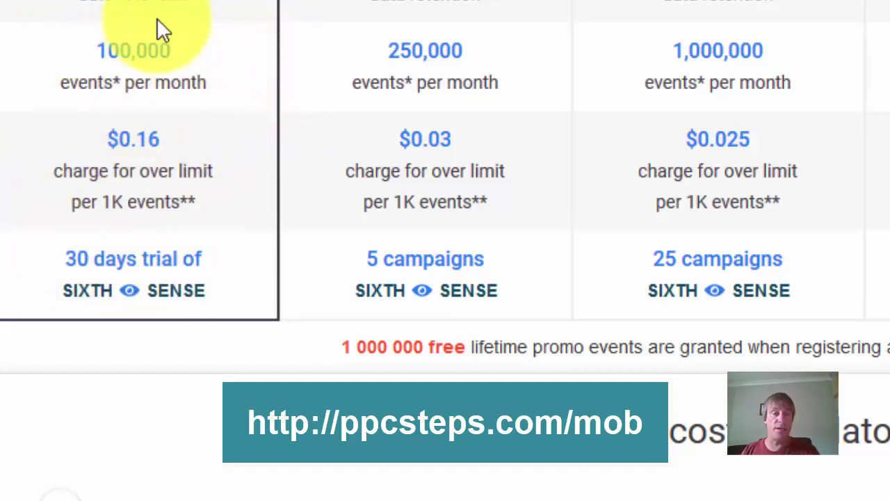
{"action": "scroll", "coordinate": [167, 35], "scroll_direction": "up", "scroll_amount": 4}
{"action": "scroll", "coordinate": [208, 28], "scroll_direction": "down", "scroll_amount": 4}
{"action": "scroll", "coordinate": [236, 35], "scroll_direction": "up", "scroll_amount": 4}
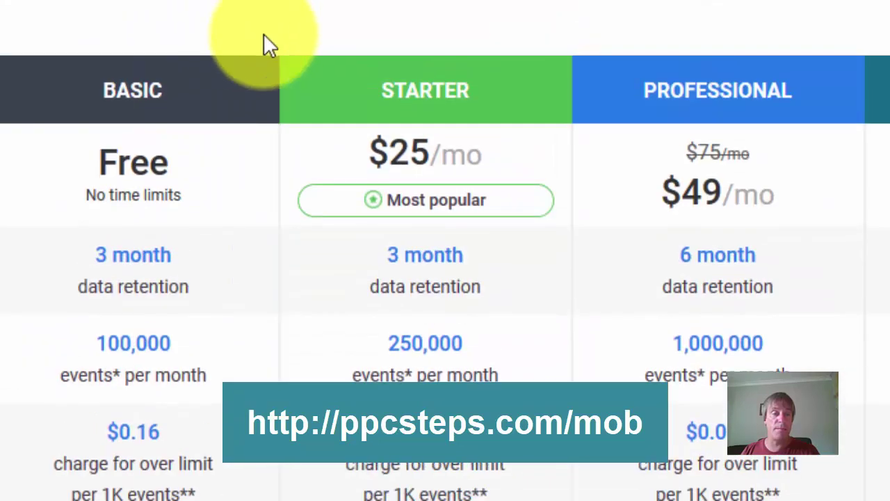
{"action": "scroll", "coordinate": [487, 84], "scroll_direction": "down", "scroll_amount": 3}
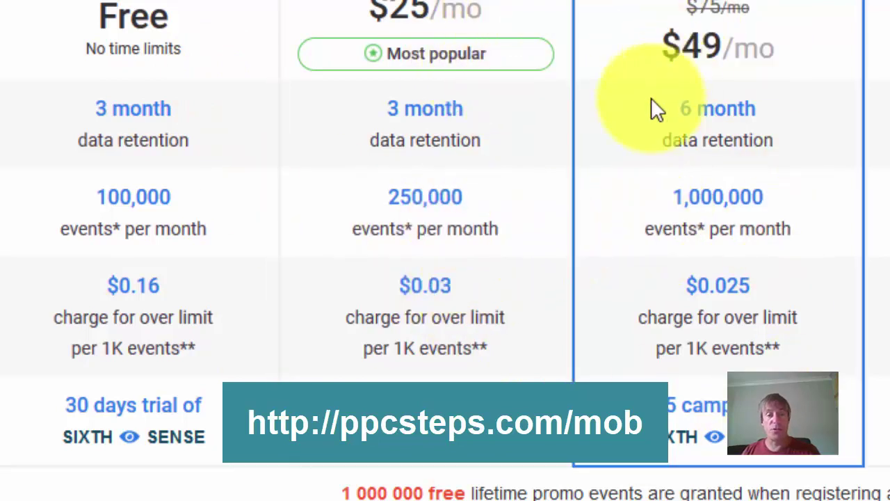
{"action": "scroll", "coordinate": [554, 168], "scroll_direction": "up", "scroll_amount": 2}
{"action": "scroll", "coordinate": [507, 155], "scroll_direction": "down", "scroll_amount": 2}
{"action": "scroll", "coordinate": [504, 156], "scroll_direction": "up", "scroll_amount": 2}
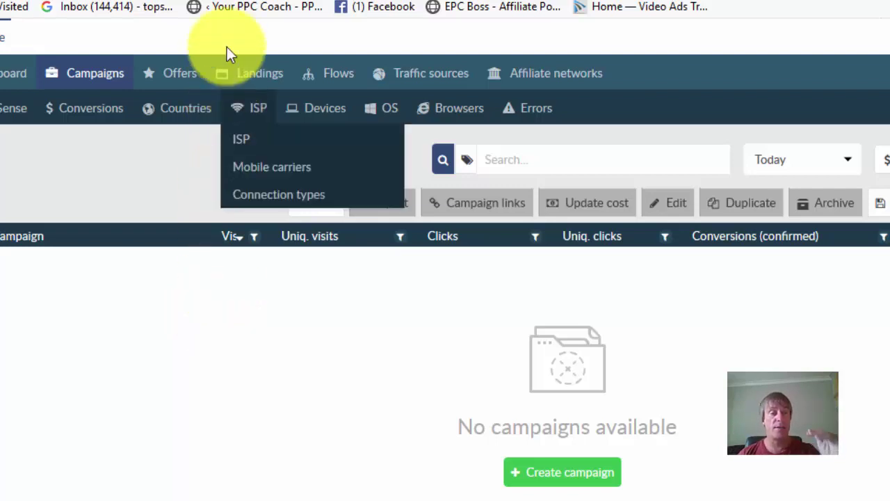
Reverse the campaign list's sort order by visits and switch it back
{"action": "left_click", "coordinate": [219, 236]}
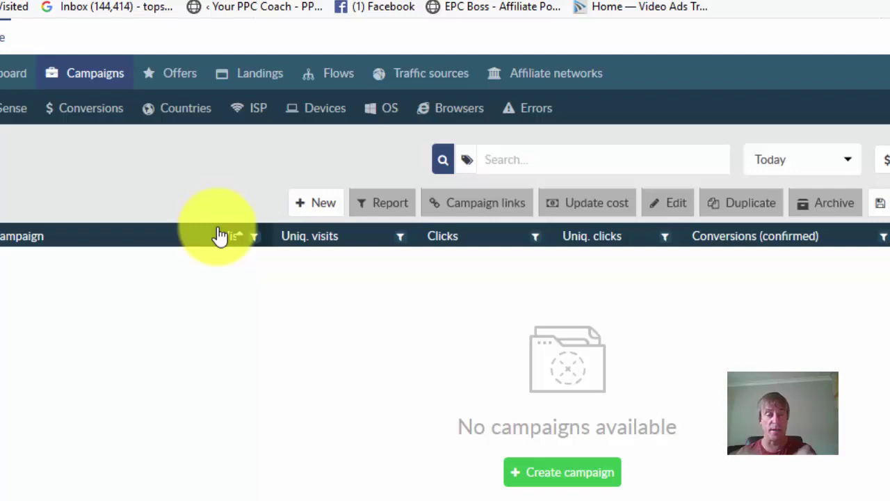
{"action": "left_click", "coordinate": [219, 235]}
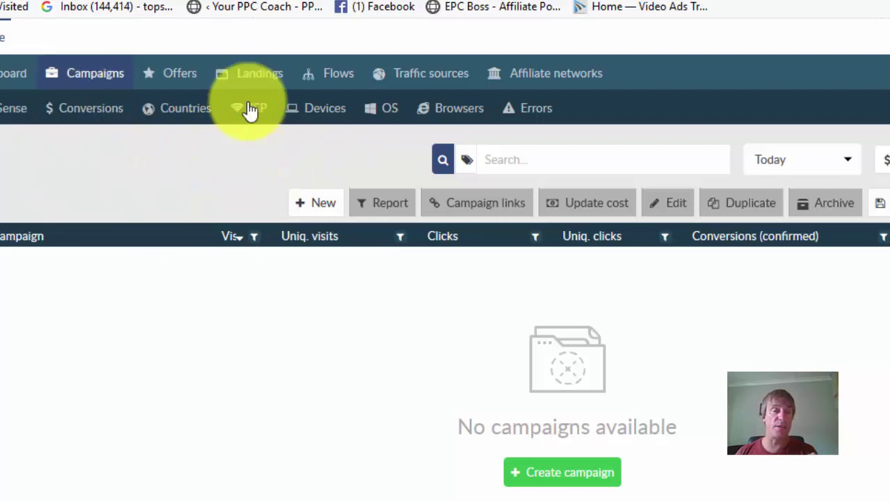
Examine the fields and available tokens of a new landing form in the landings section, leaving without saving
{"action": "left_click", "coordinate": [252, 80]}
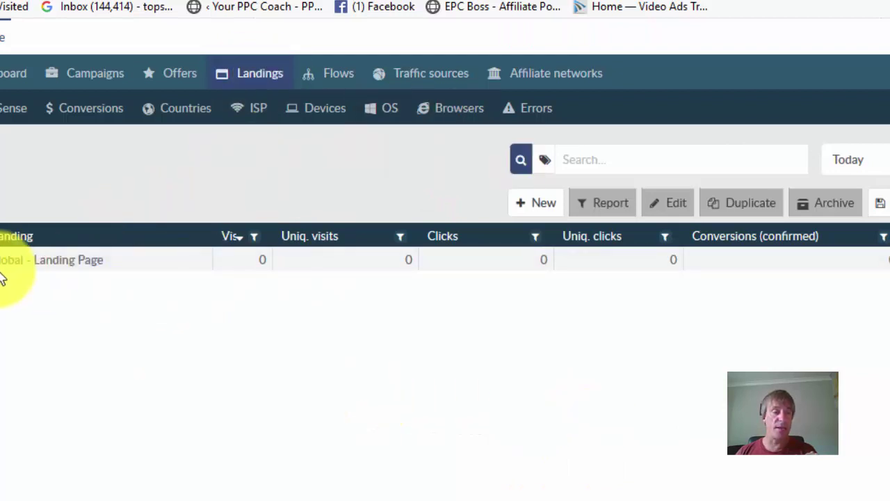
{"action": "left_click", "coordinate": [541, 206]}
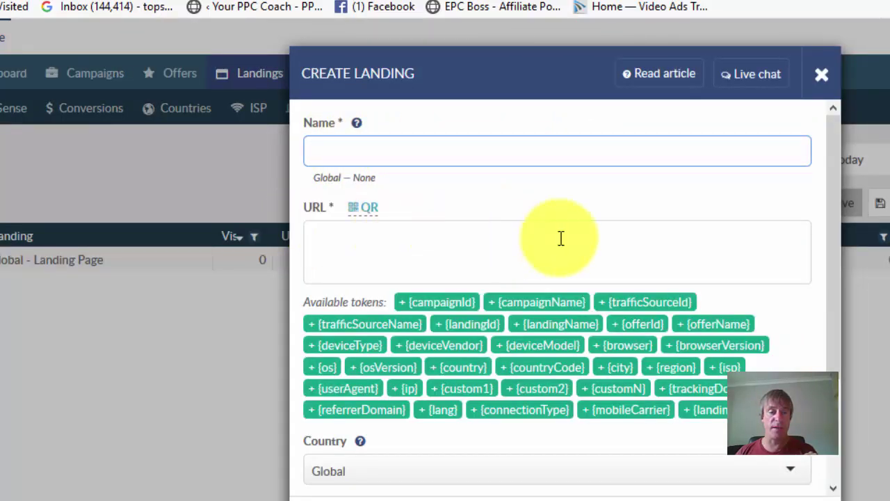
{"action": "scroll", "coordinate": [652, 437], "scroll_direction": "down", "scroll_amount": 3}
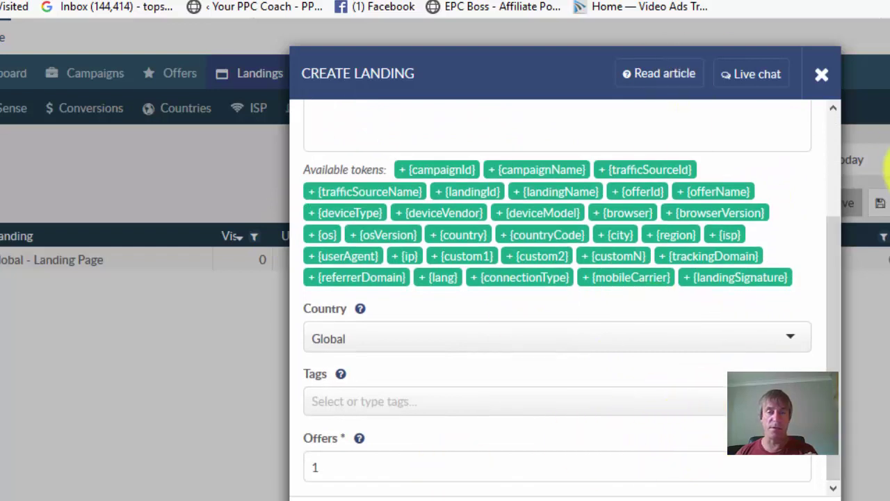
{"action": "scroll", "coordinate": [775, 269], "scroll_direction": "up", "scroll_amount": 3}
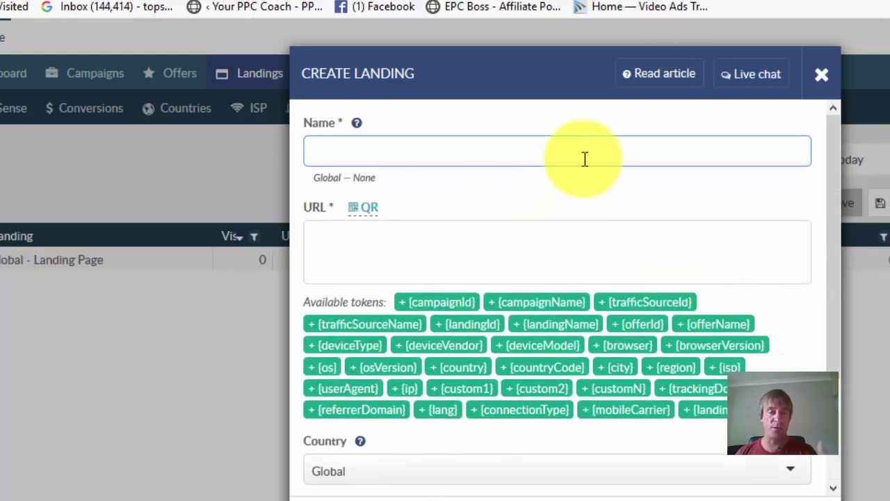
{"action": "left_click", "coordinate": [822, 75]}
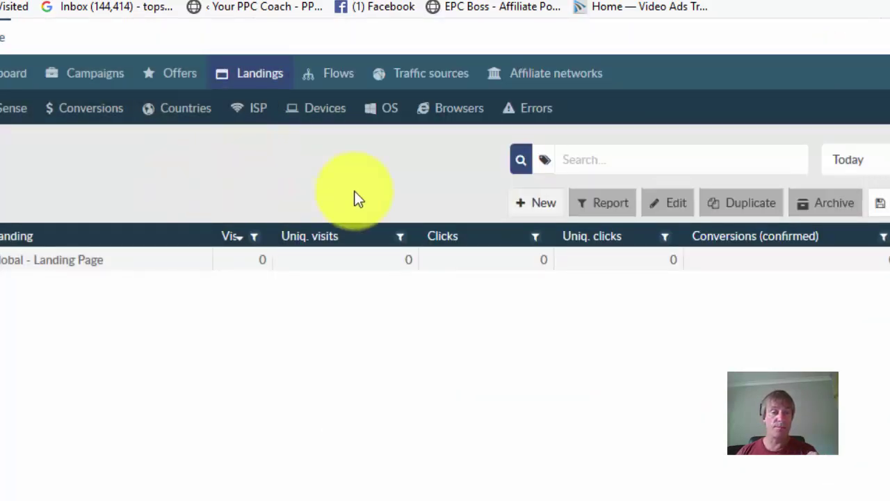
Start a new traffic source from the Bing template, searching the template list for "bing"
{"action": "left_click", "coordinate": [416, 85]}
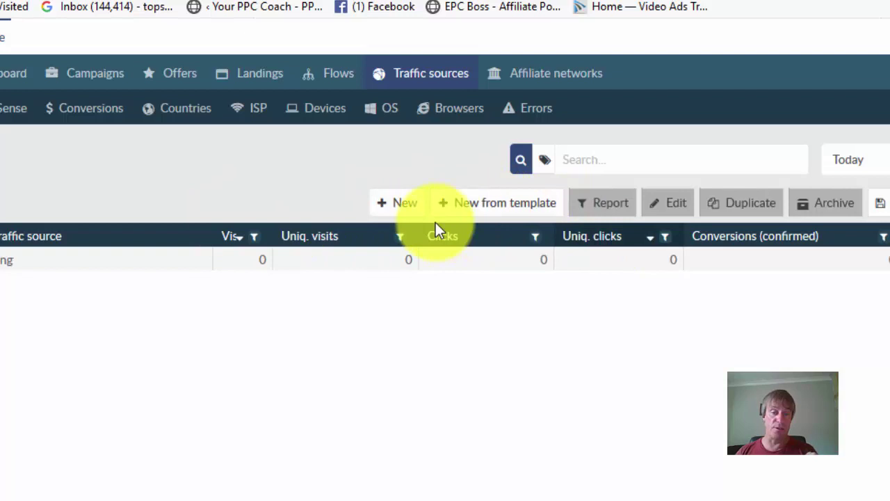
{"action": "left_click", "coordinate": [466, 209]}
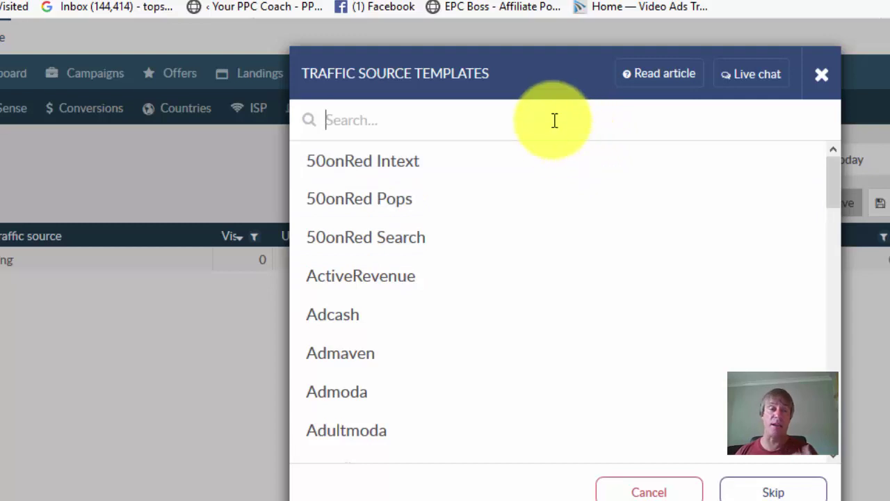
{"action": "type", "text": "bing"}
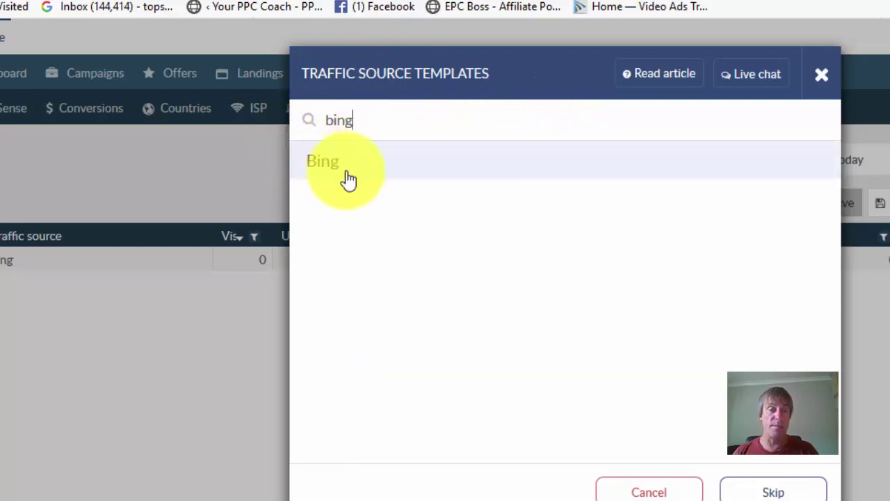
{"action": "left_click", "coordinate": [383, 170]}
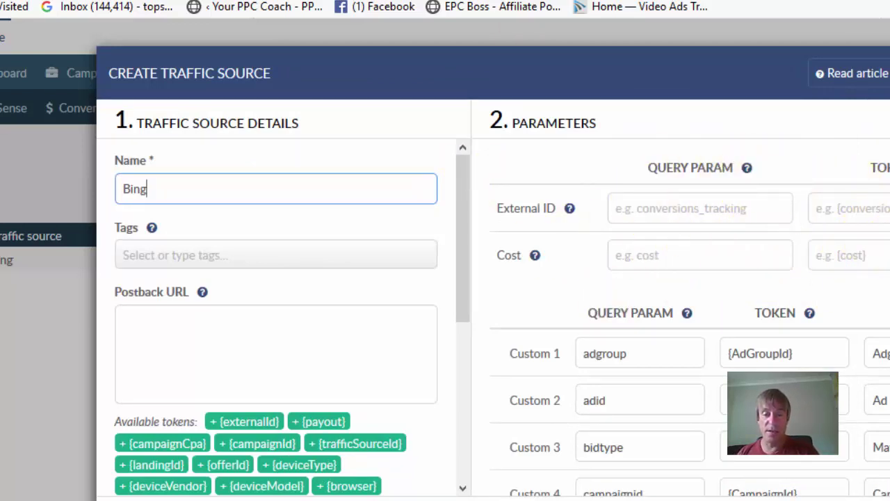
Review the Bing template's predefined custom parameters and tokens, and discard the new traffic source without saving
{"action": "scroll", "coordinate": [874, 243], "scroll_direction": "down", "scroll_amount": 5}
{"action": "scroll", "coordinate": [874, 242], "scroll_direction": "up", "scroll_amount": 3}
{"action": "scroll", "coordinate": [533, 209], "scroll_direction": "down", "scroll_amount": 1}
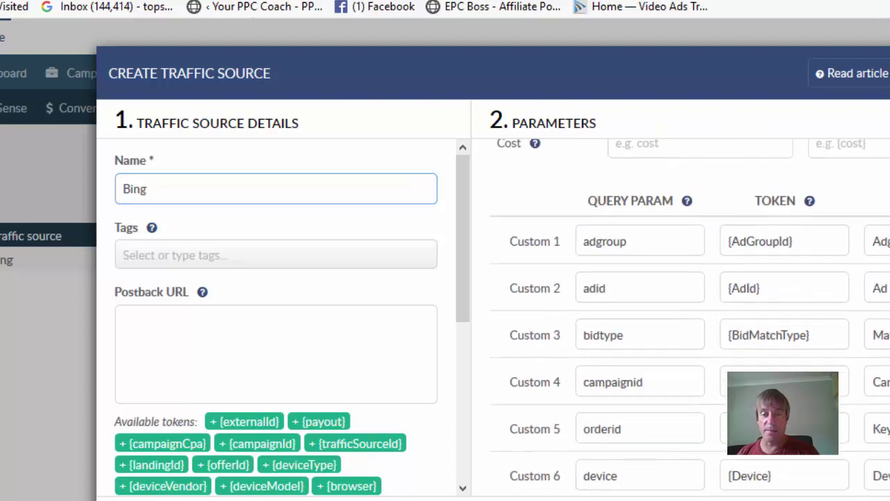
{"action": "left_click_drag", "start_coordinate": [512, 181], "coordinate": [884, 473]}
{"action": "scroll", "coordinate": [846, 320], "scroll_direction": "up", "scroll_amount": 2}
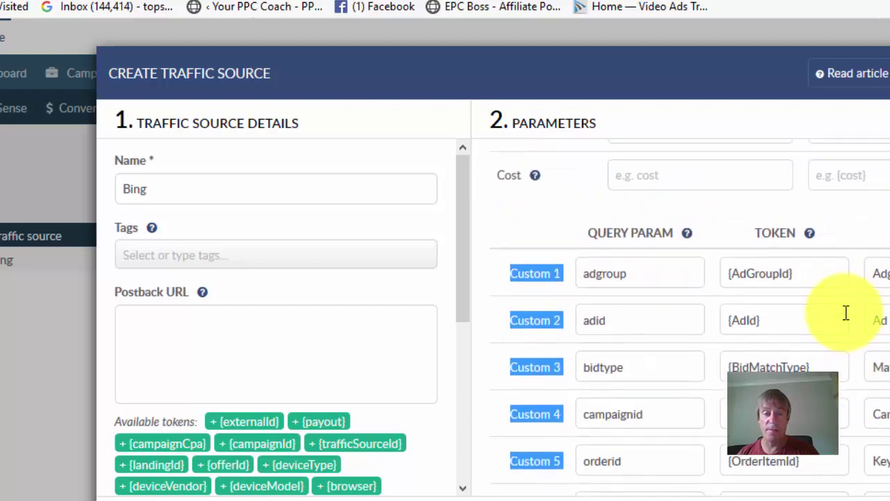
{"action": "left_click", "coordinate": [604, 230]}
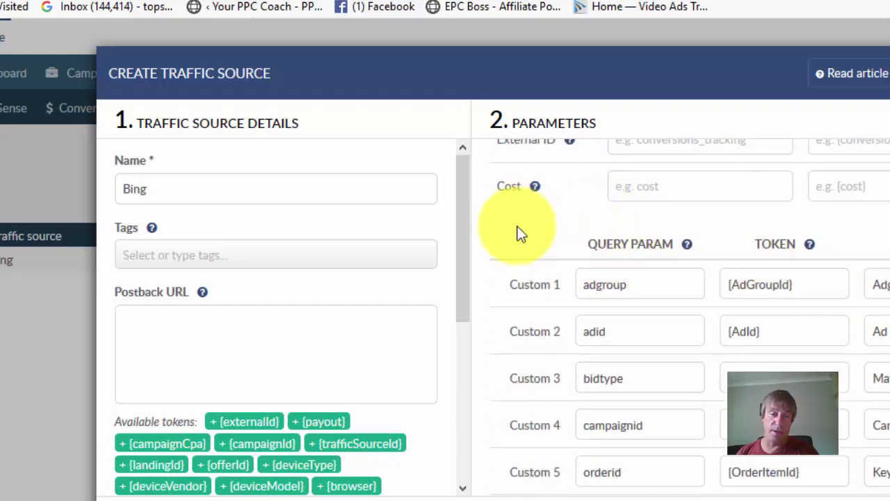
{"action": "scroll", "coordinate": [765, 393], "scroll_direction": "down", "scroll_amount": 2}
{"action": "scroll", "coordinate": [765, 393], "scroll_direction": "down", "scroll_amount": 3}
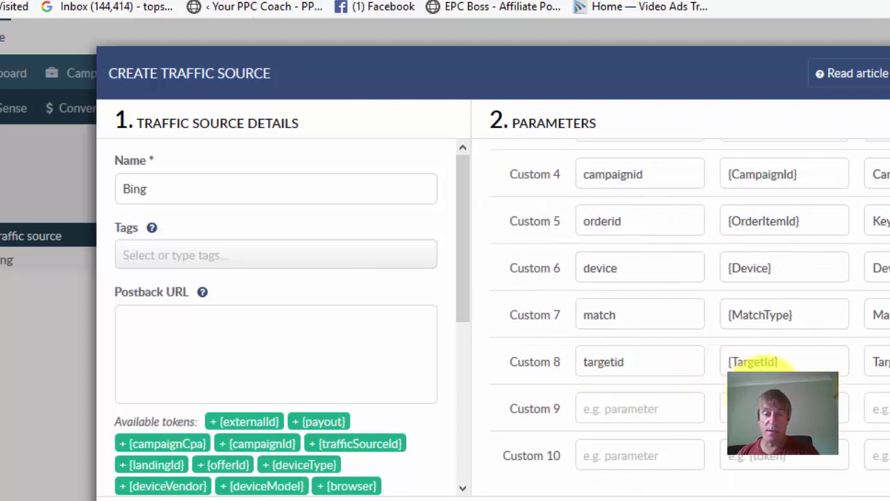
{"action": "scroll", "coordinate": [765, 368], "scroll_direction": "up", "scroll_amount": 4}
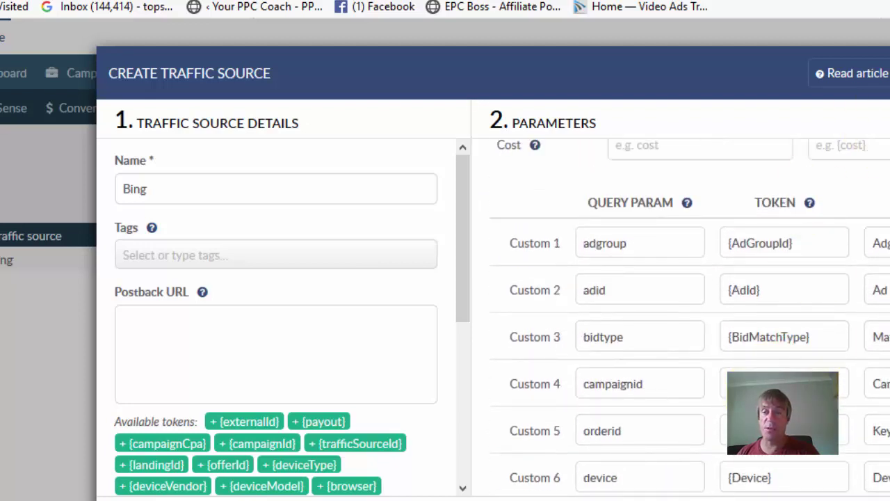
{"action": "key", "text": "Escape"}
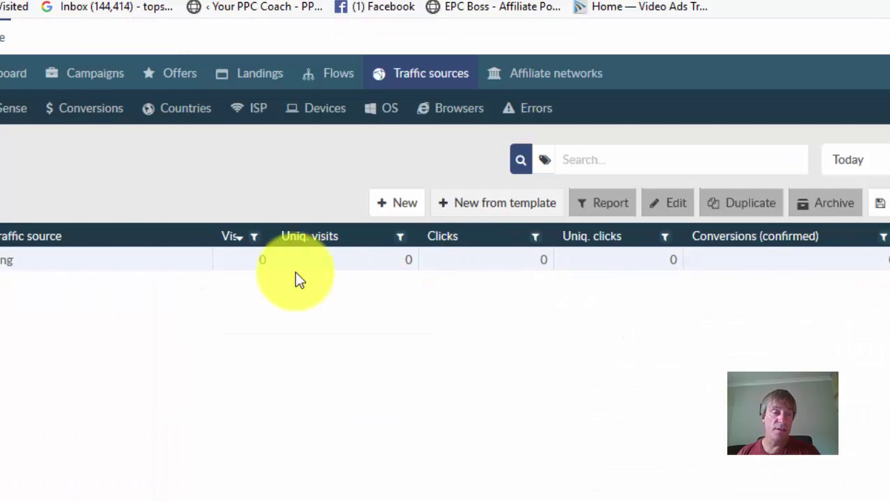
Open the existing Bing traffic source for editing and inspect its External ID query parameter and token
{"action": "left_click", "coordinate": [2, 259]}
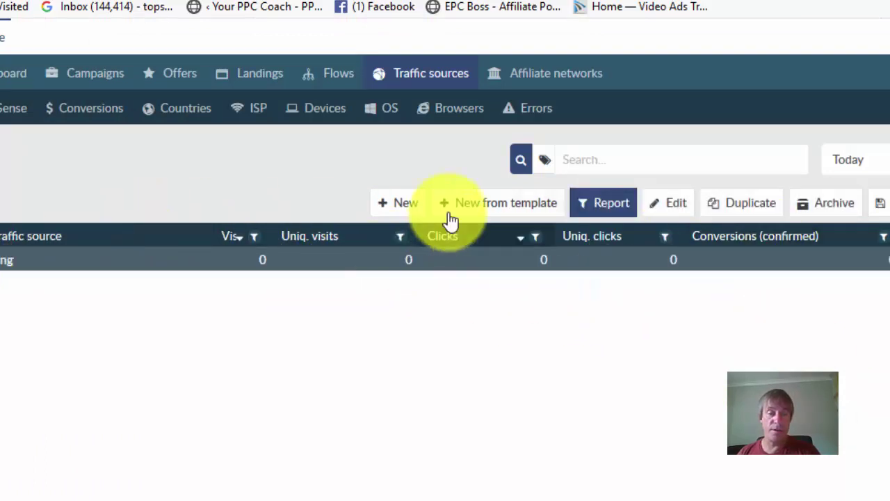
{"action": "left_click", "coordinate": [681, 206]}
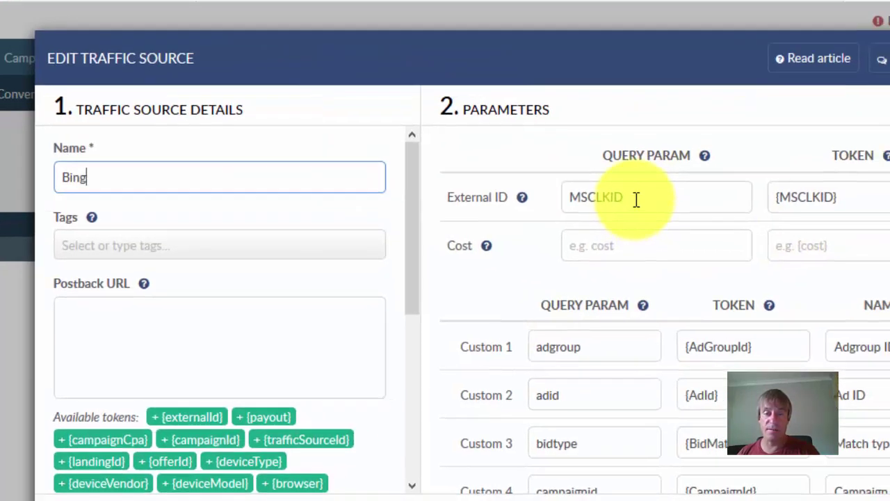
{"action": "double_click", "coordinate": [654, 208]}
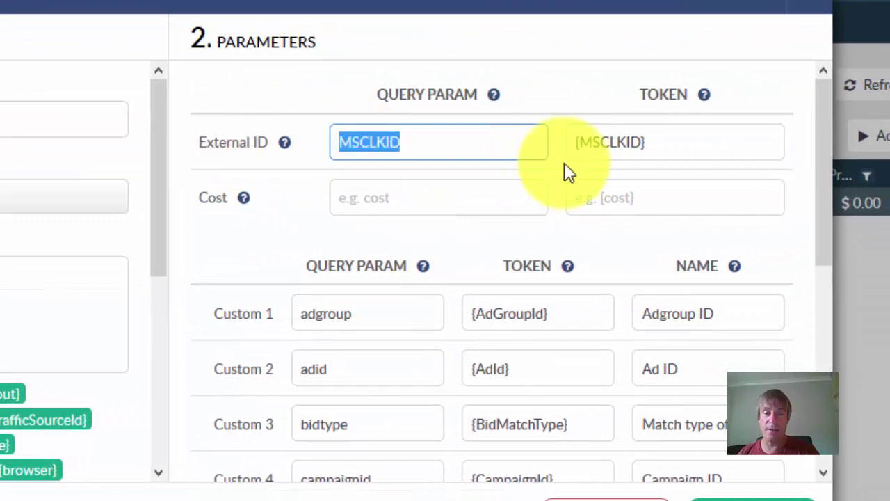
{"action": "left_click", "coordinate": [466, 148]}
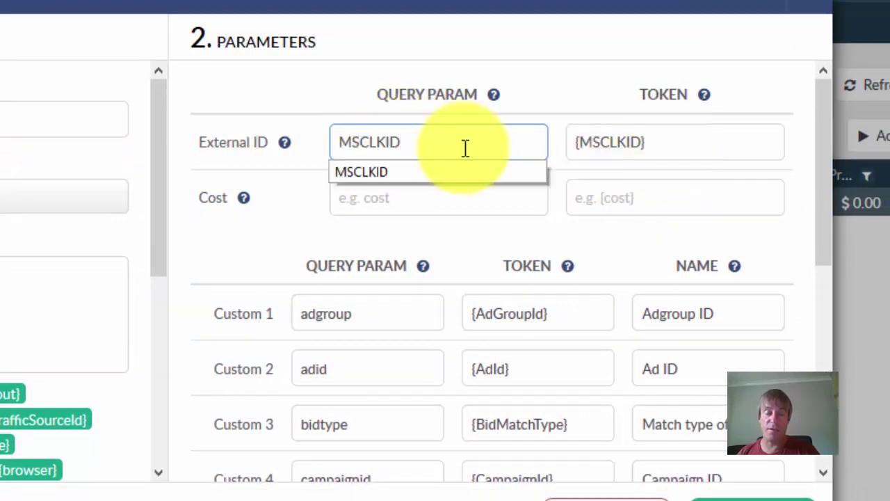
{"action": "left_click", "coordinate": [721, 146]}
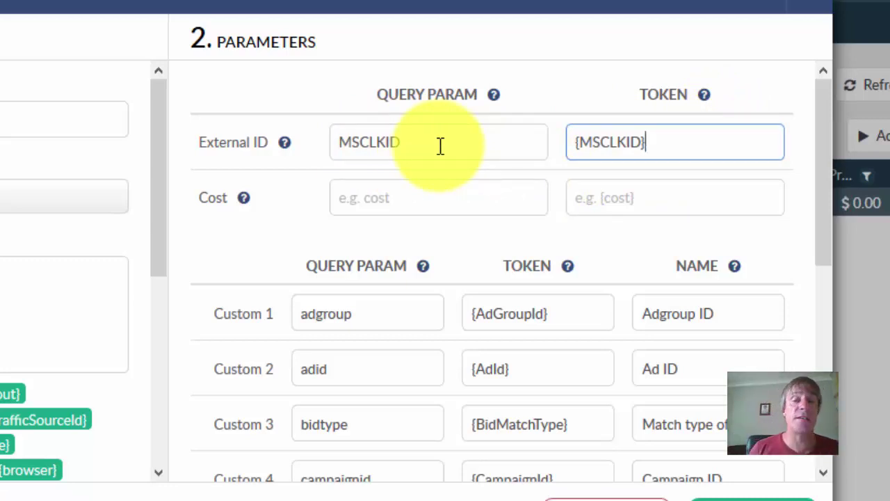
Inspect the keyword and query string tokens in the Custom 9 and Custom 10 parameters of the Bing source
{"action": "scroll", "coordinate": [517, 153], "scroll_direction": "down", "scroll_amount": 5}
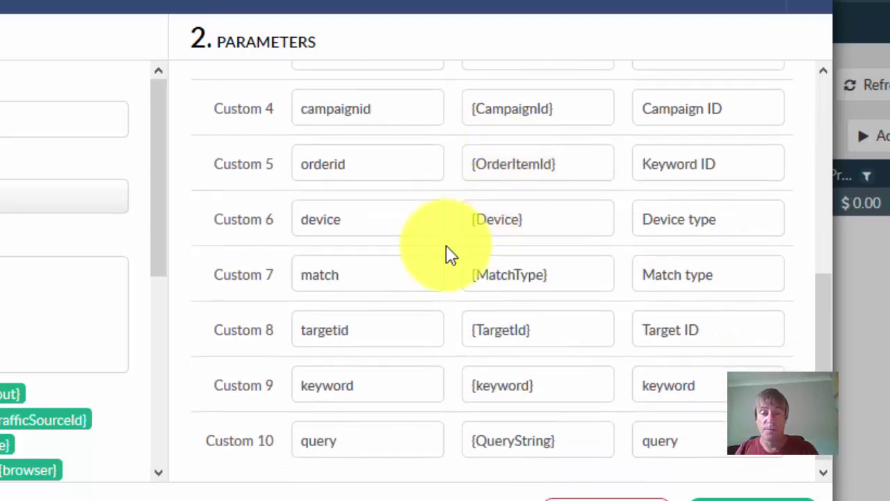
{"action": "left_click_drag", "start_coordinate": [560, 431], "coordinate": [468, 421]}
{"action": "left_click_drag", "start_coordinate": [557, 381], "coordinate": [324, 378]}
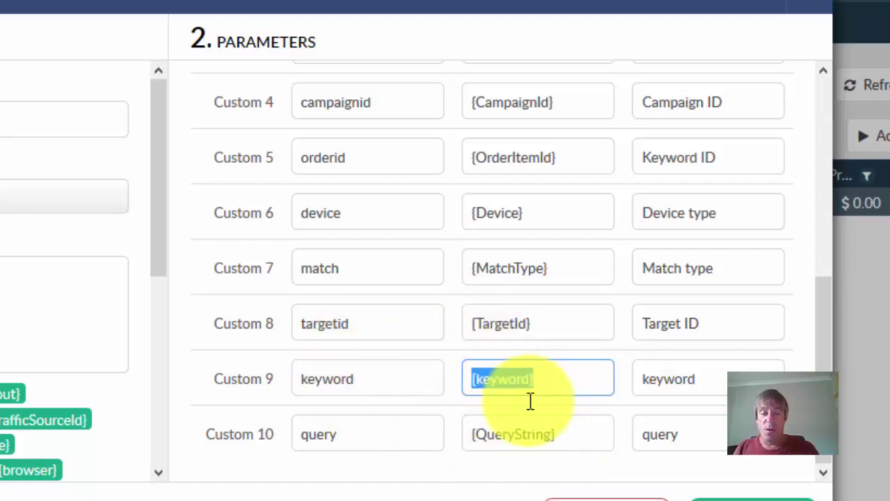
Compare the Bing source's QueryString token with its External ID token, and close the traffic source editor
{"action": "left_click", "coordinate": [570, 433]}
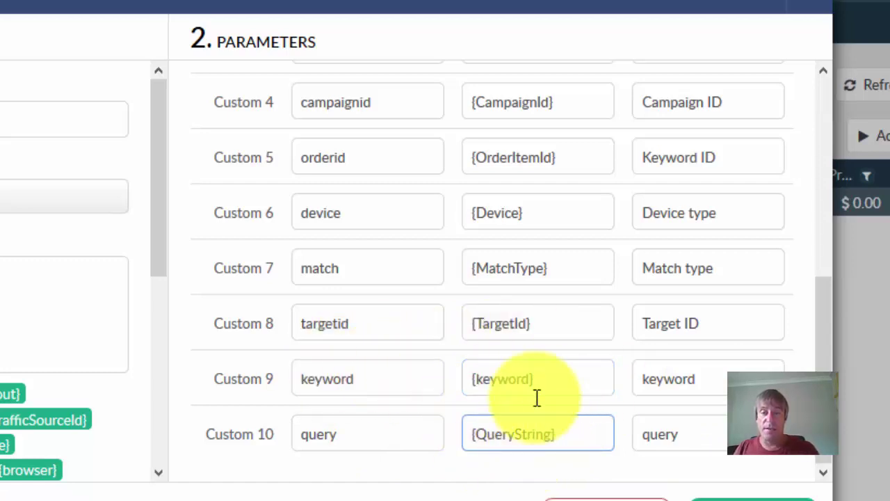
{"action": "scroll", "coordinate": [647, 177], "scroll_direction": "up", "scroll_amount": 5}
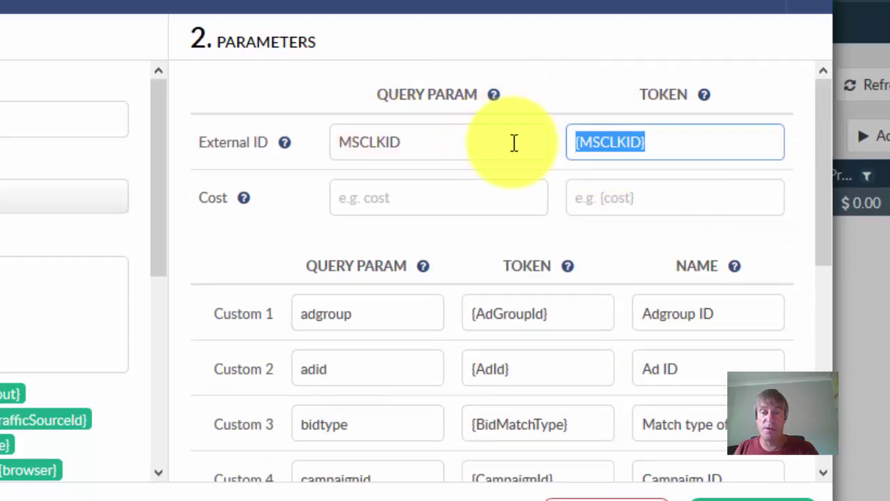
{"action": "scroll", "coordinate": [758, 167], "scroll_direction": "down", "scroll_amount": 5}
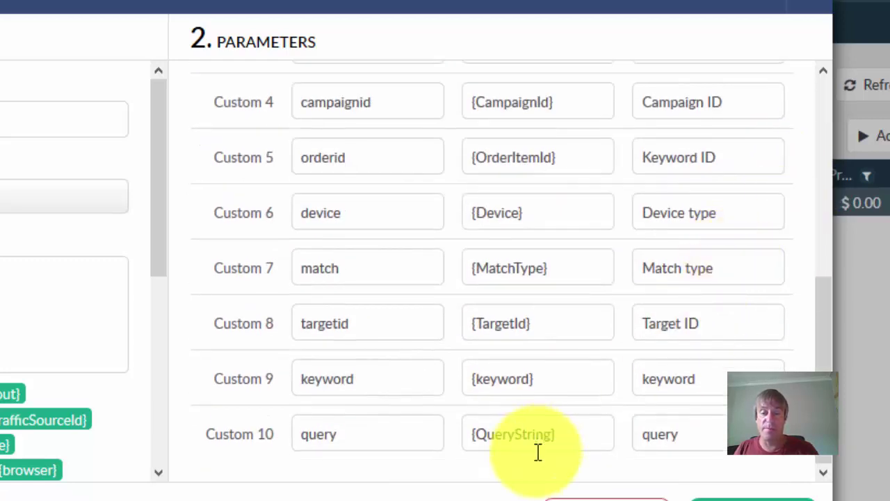
{"action": "key", "text": "Tab"}
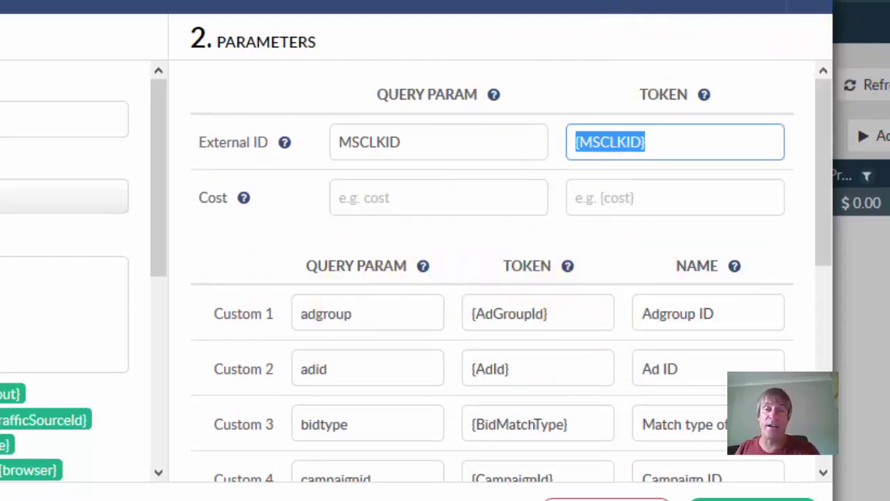
{"action": "left_click", "coordinate": [814, 6]}
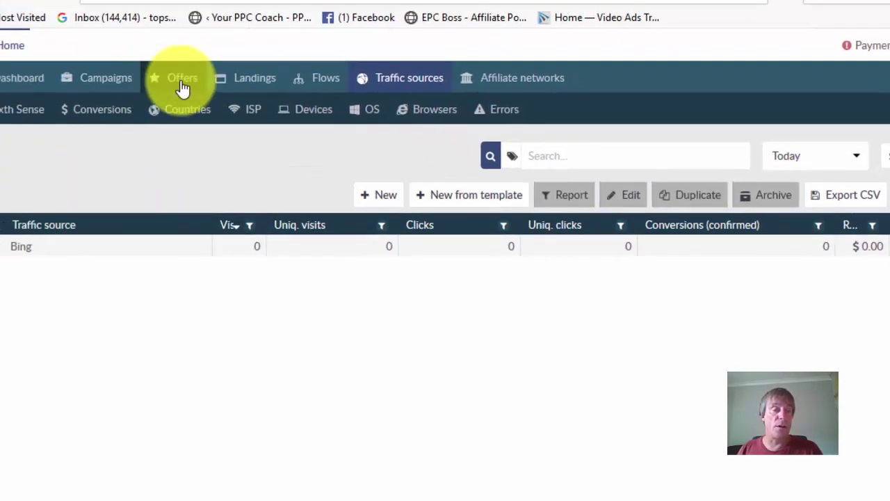
Start a new offer and review its URL tokens, offer details and advanced options
{"action": "left_click", "coordinate": [180, 85]}
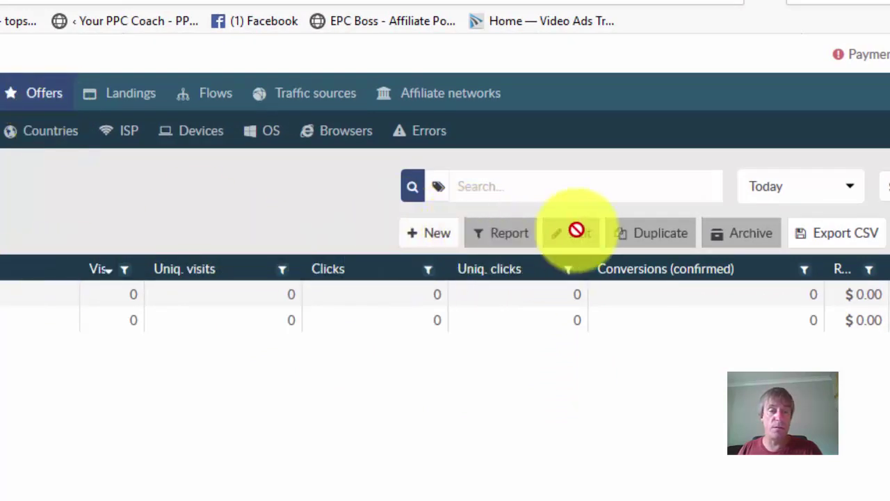
{"action": "left_click", "coordinate": [432, 237]}
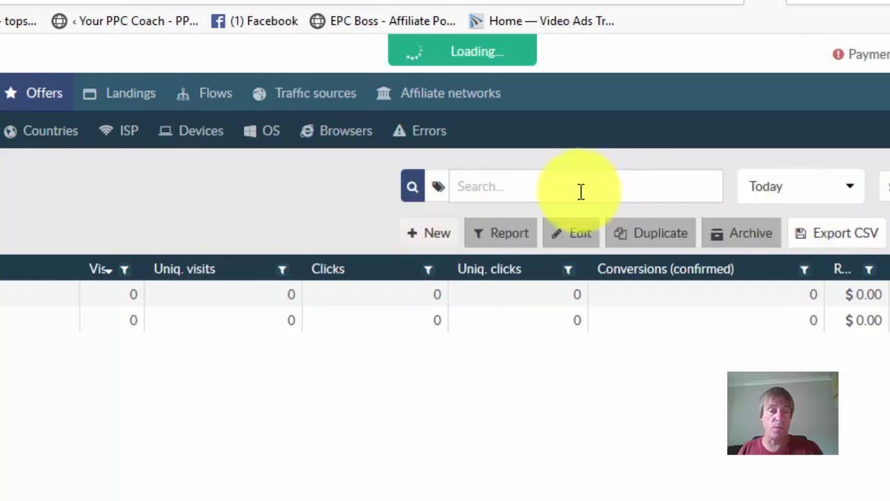
{"action": "scroll", "coordinate": [369, 348], "scroll_direction": "down", "scroll_amount": 3}
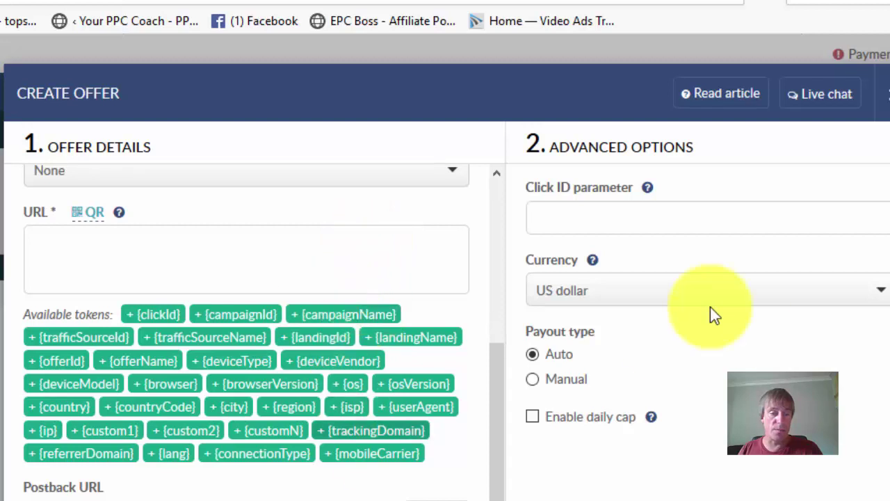
{"action": "scroll", "coordinate": [281, 390], "scroll_direction": "up", "scroll_amount": 5}
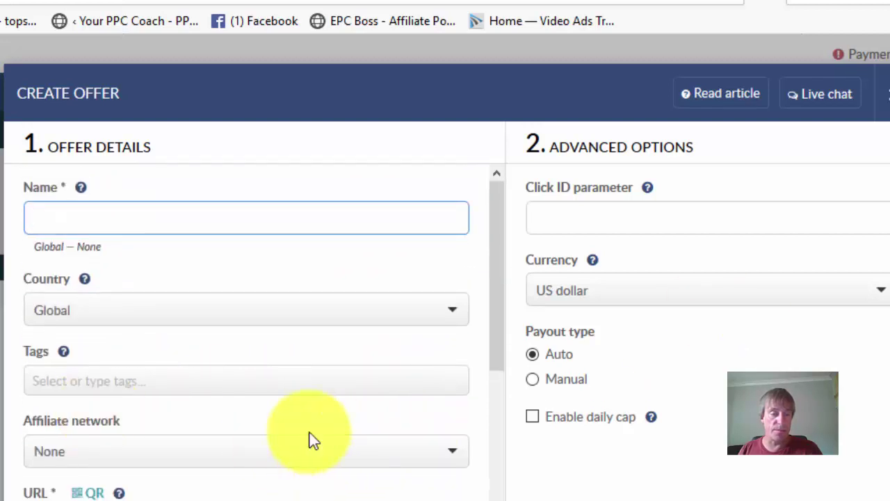
Inspect the country choices for the new offer, leaving it on Global
{"action": "left_click", "coordinate": [177, 500]}
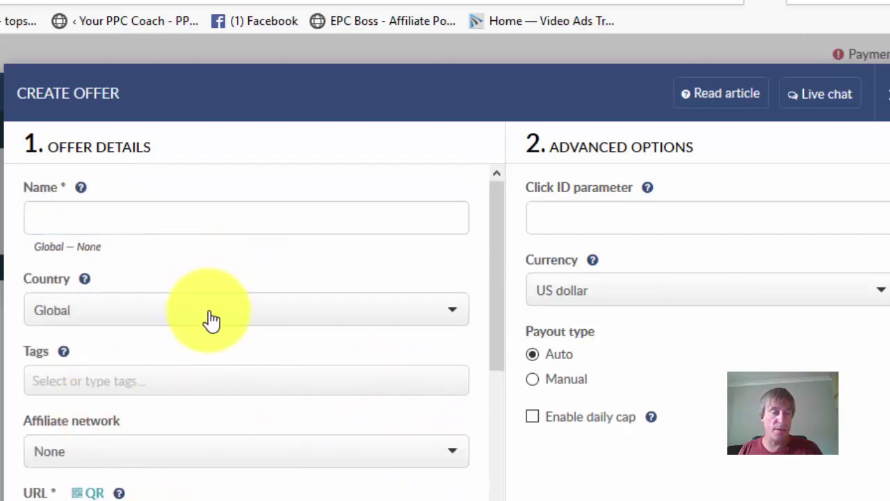
{"action": "left_click", "coordinate": [210, 318]}
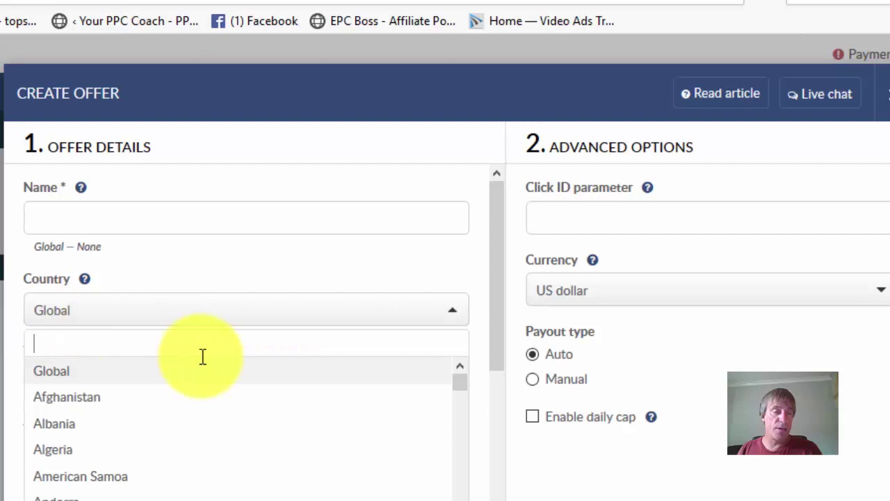
{"action": "left_click", "coordinate": [339, 372]}
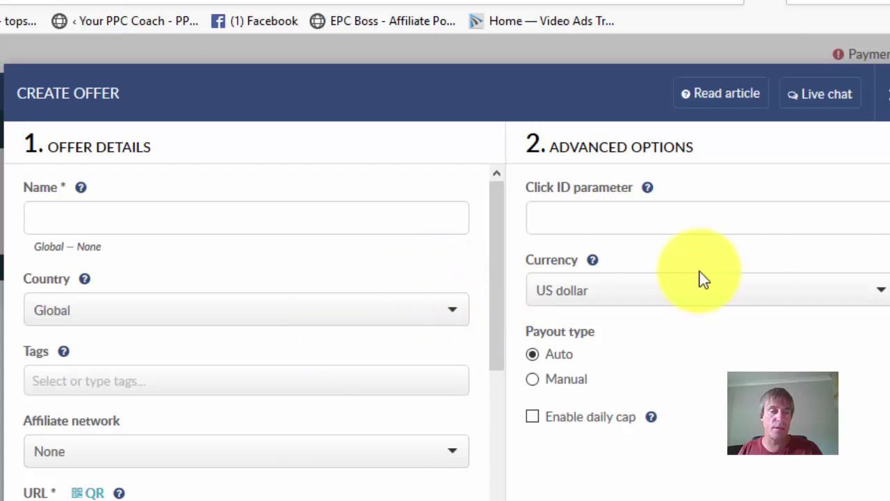
{"action": "left_click", "coordinate": [437, 319]}
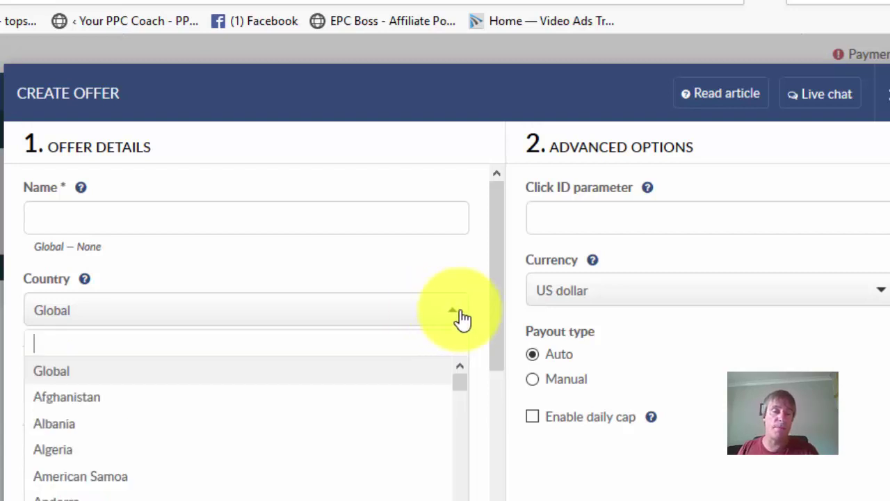
{"action": "left_click", "coordinate": [461, 315]}
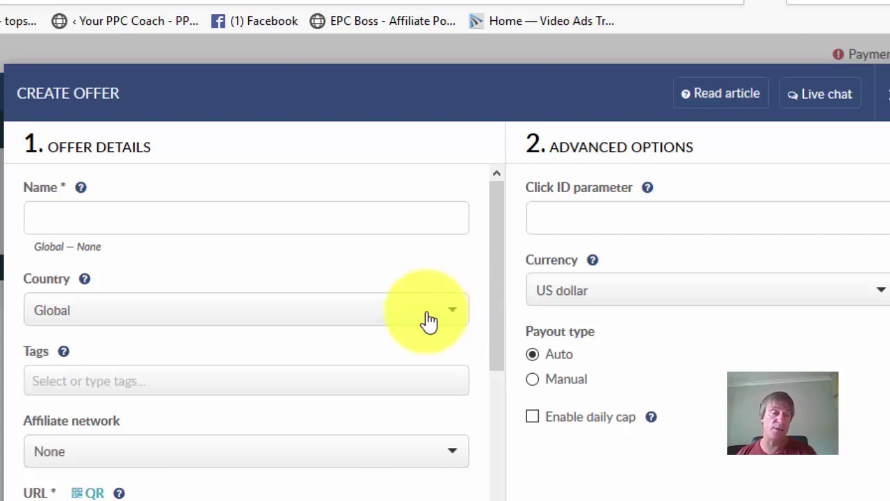
{"action": "left_click", "coordinate": [327, 310]}
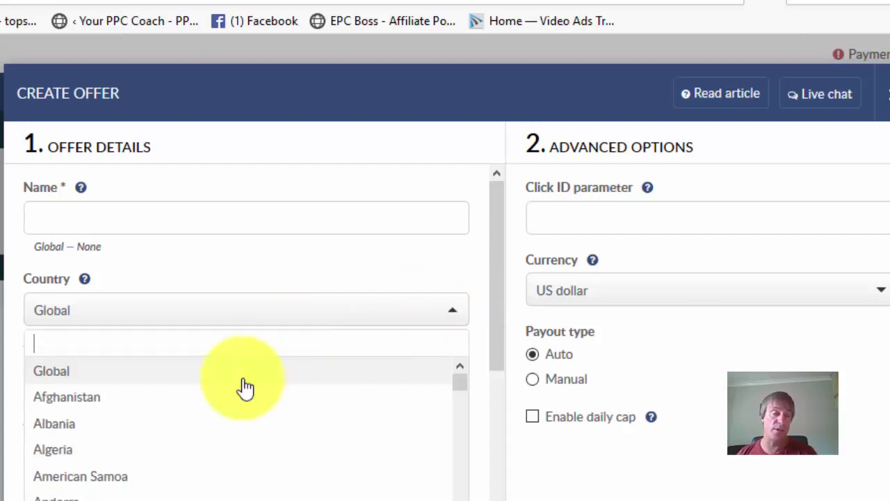
{"action": "left_click", "coordinate": [418, 314]}
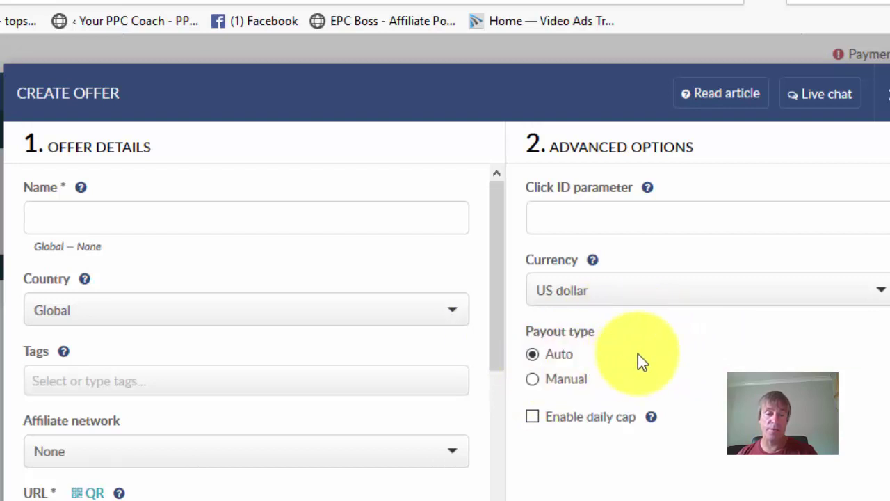
Try a manual payout of $2 on the new offer, and discard the offer without saving
{"action": "left_click", "coordinate": [536, 381]}
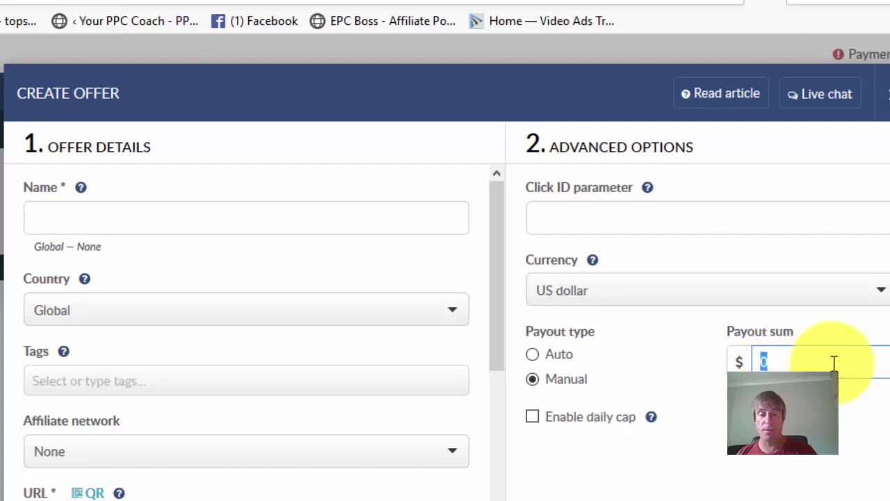
{"action": "left_click", "coordinate": [765, 360]}
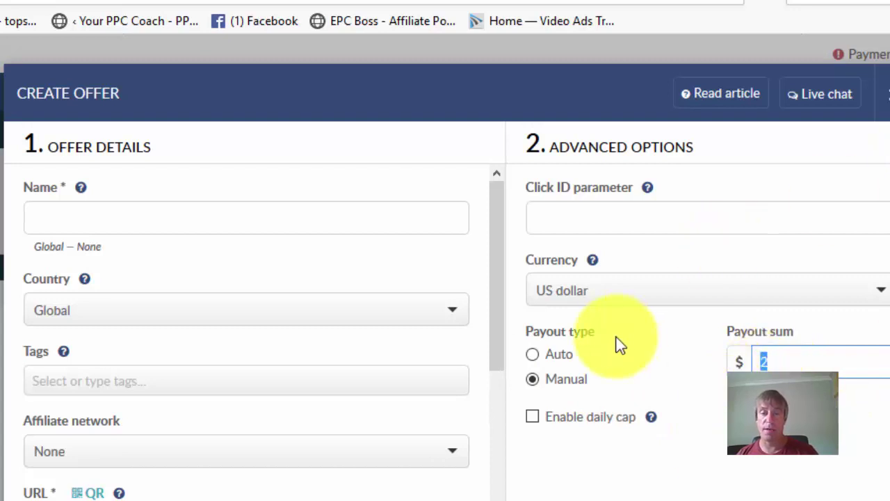
{"action": "left_click", "coordinate": [635, 304]}
{"action": "left_click", "coordinate": [636, 272]}
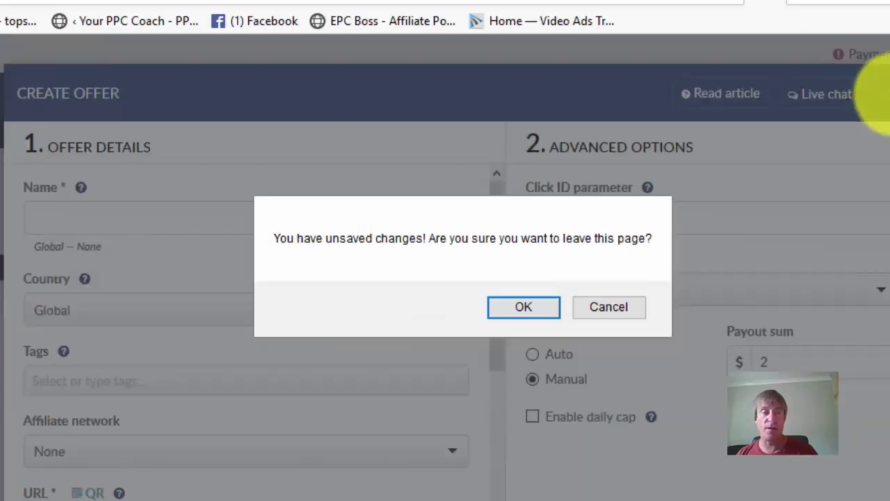
{"action": "left_click", "coordinate": [882, 94]}
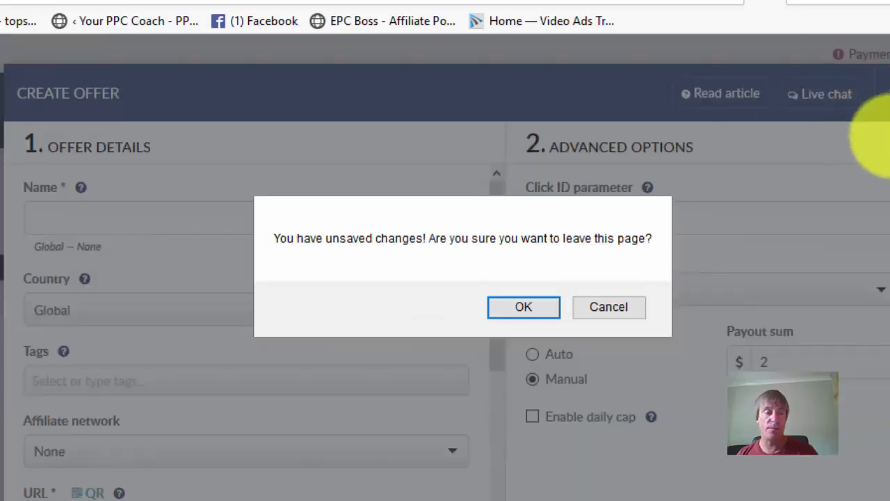
{"action": "left_click", "coordinate": [522, 308]}
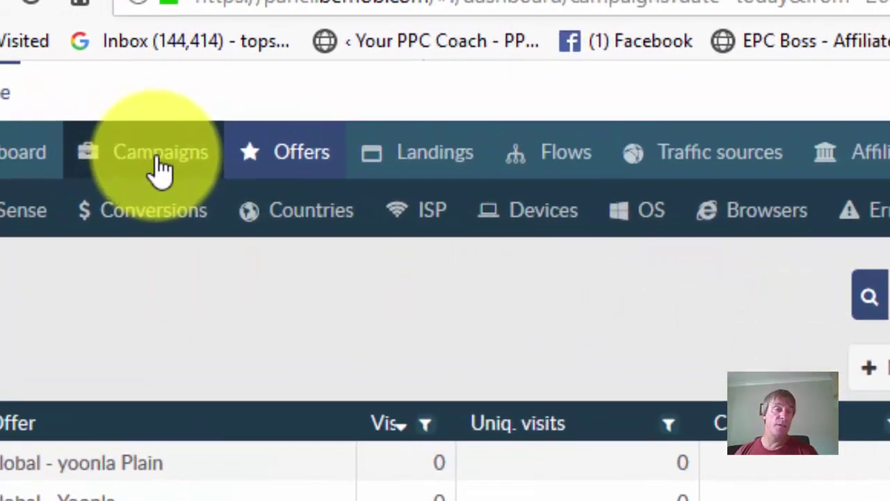
Start a new campaign named Testing with Bing as its traffic source
{"action": "left_click", "coordinate": [160, 170]}
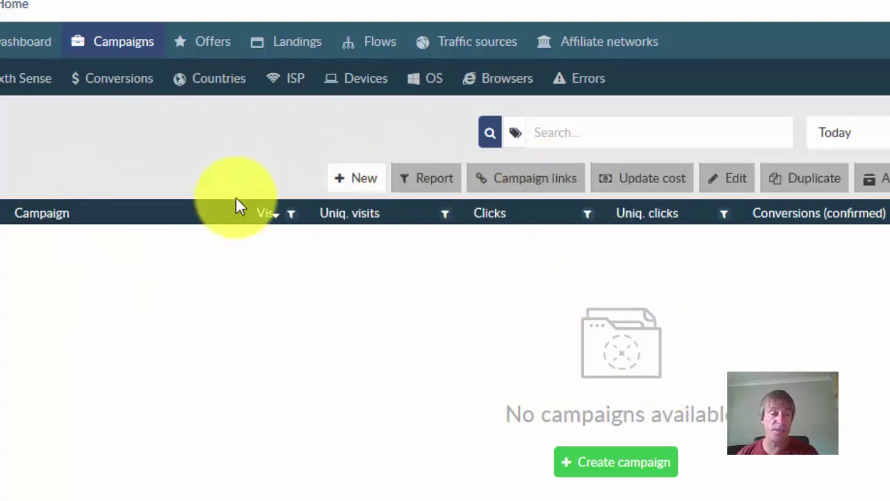
{"action": "left_click", "coordinate": [364, 189]}
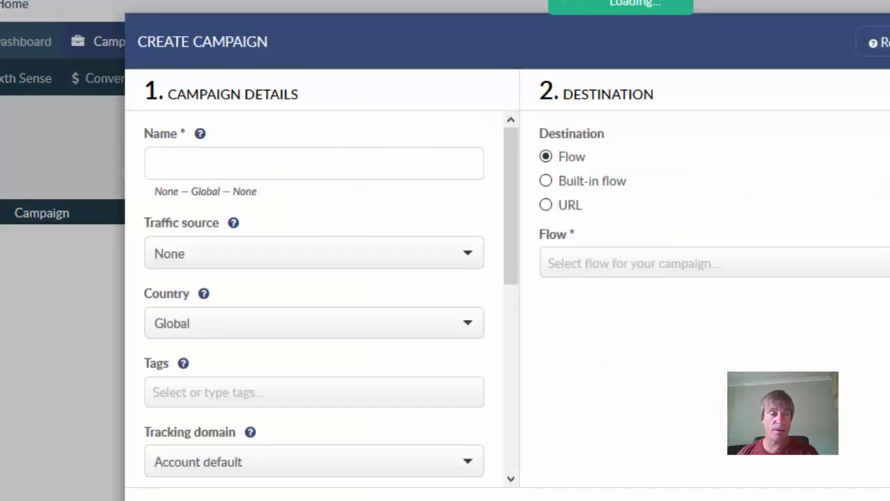
{"action": "left_click", "coordinate": [278, 161]}
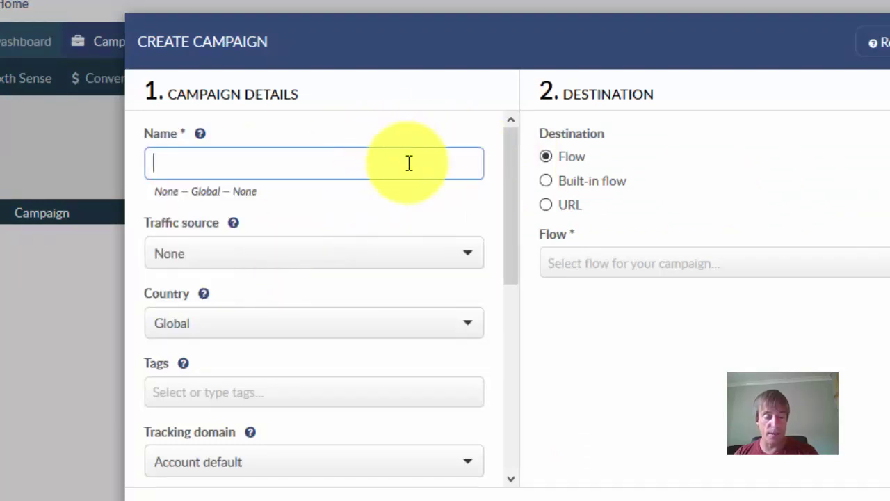
{"action": "type", "text": "t"}
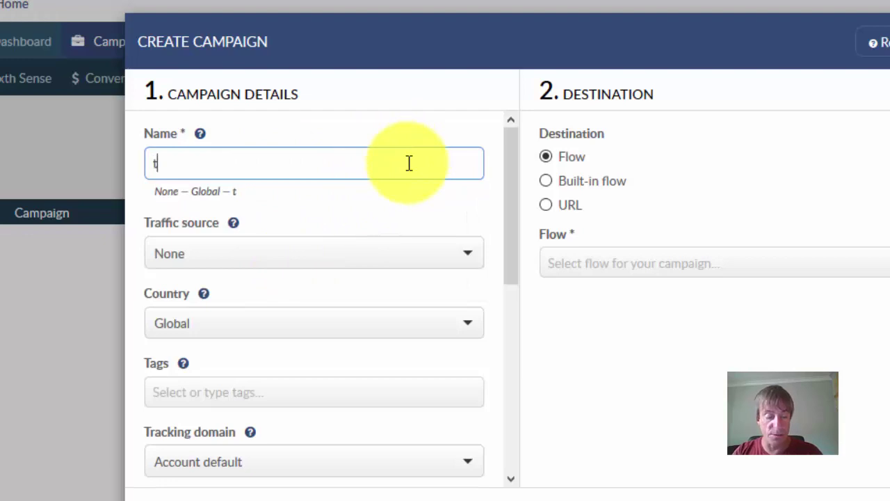
{"action": "type", "text": "est"}
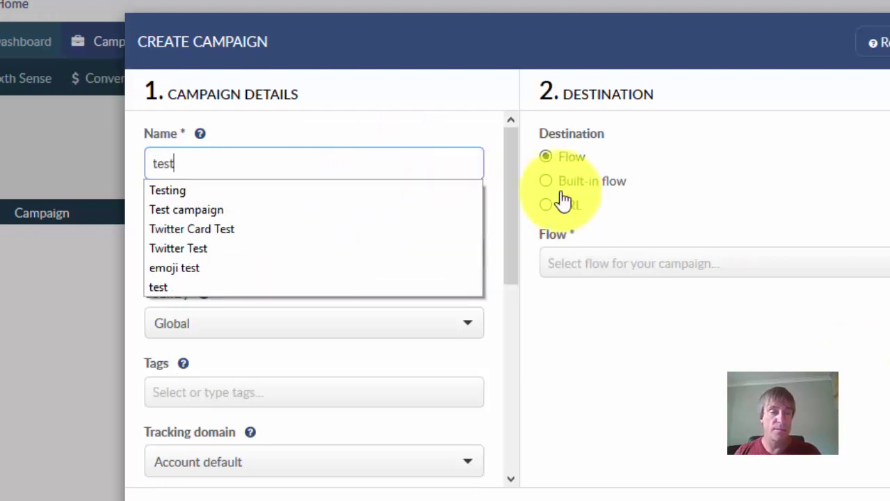
{"action": "left_click", "coordinate": [435, 190]}
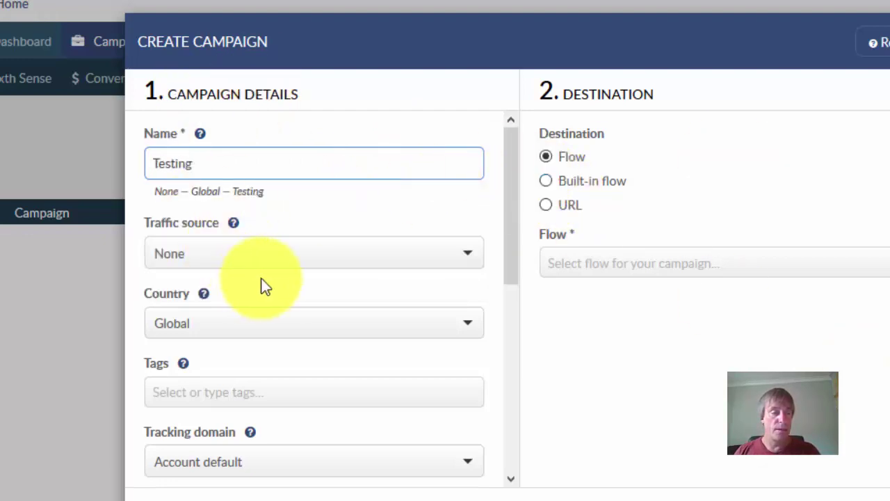
{"action": "left_click", "coordinate": [292, 258]}
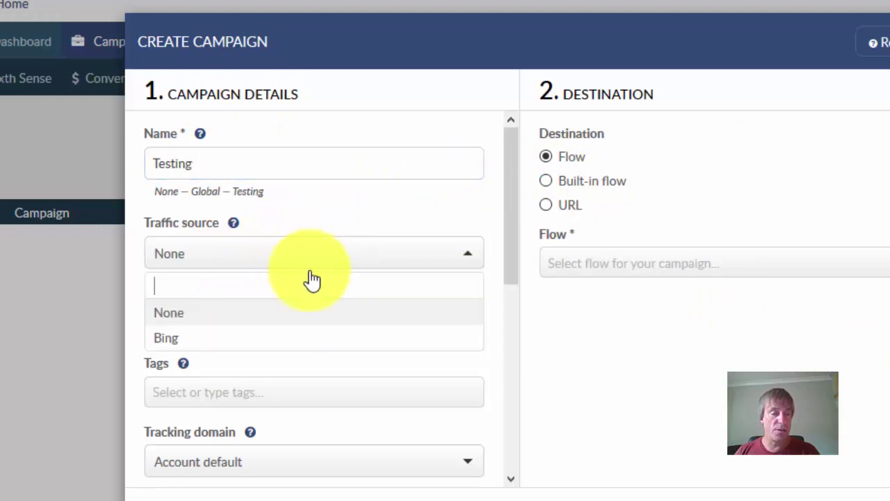
{"action": "left_click", "coordinate": [262, 344]}
Review the campaign's tracking domain, uniqueness period, Sixth sense, currency and cost model settings
{"action": "scroll", "coordinate": [302, 293], "scroll_direction": "down", "scroll_amount": 3}
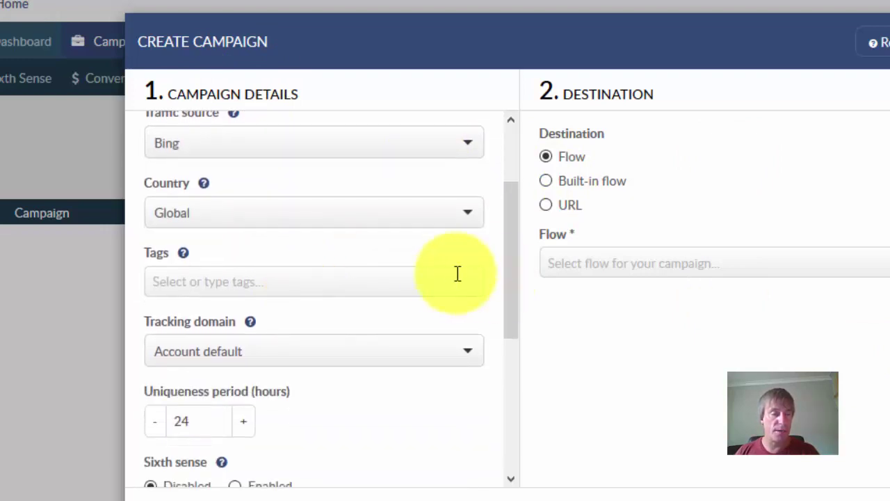
{"action": "scroll", "coordinate": [469, 304], "scroll_direction": "down", "scroll_amount": 3}
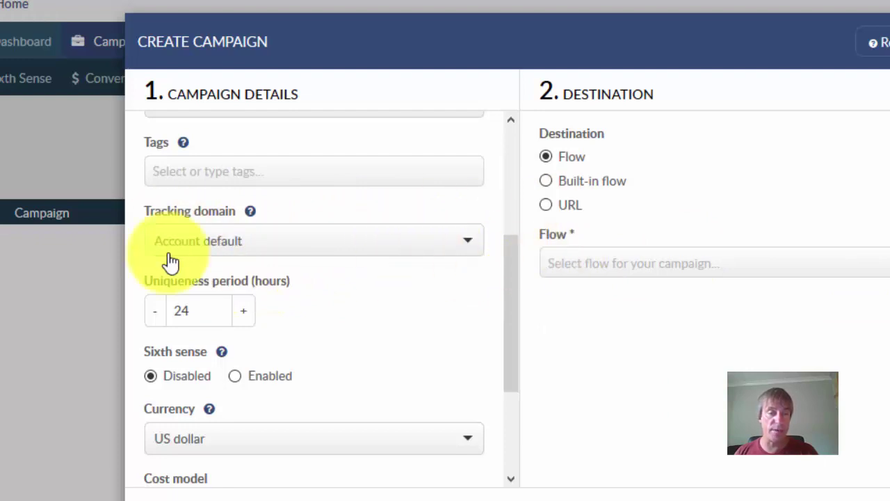
{"action": "scroll", "coordinate": [431, 261], "scroll_direction": "down", "scroll_amount": 2}
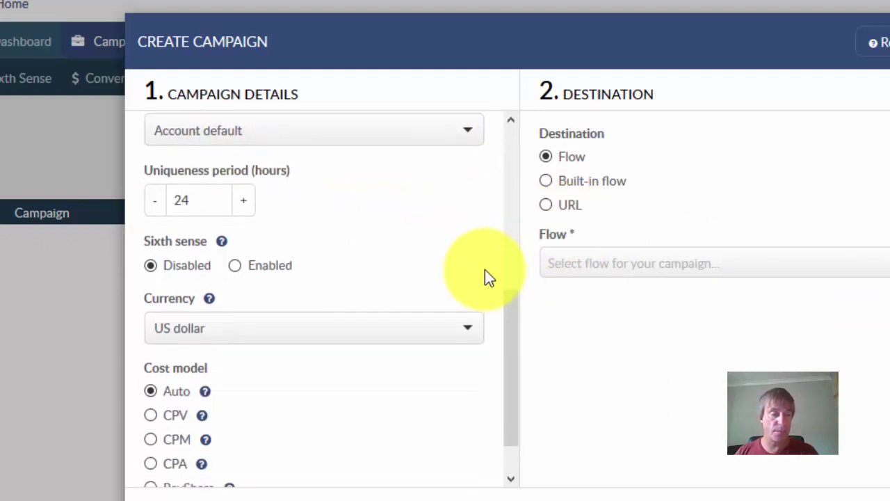
{"action": "scroll", "coordinate": [415, 252], "scroll_direction": "up", "scroll_amount": 2}
{"action": "scroll", "coordinate": [420, 292], "scroll_direction": "down", "scroll_amount": 3}
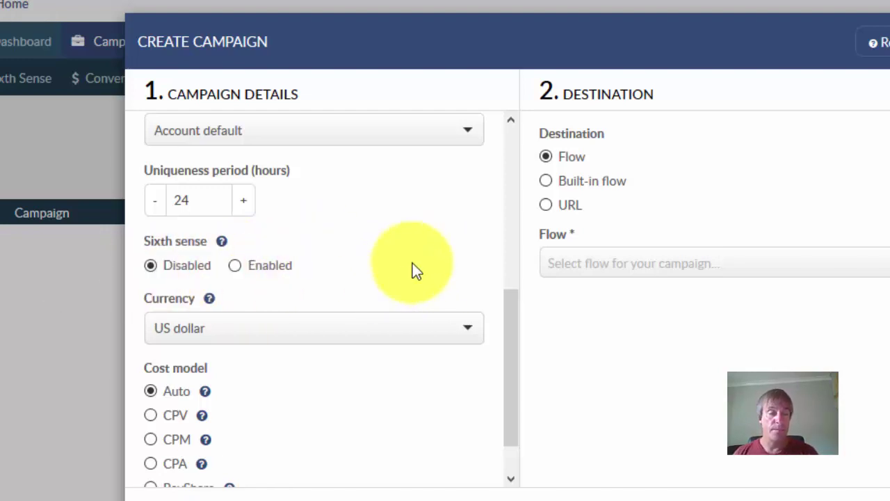
{"action": "scroll", "coordinate": [486, 262], "scroll_direction": "down", "scroll_amount": 1}
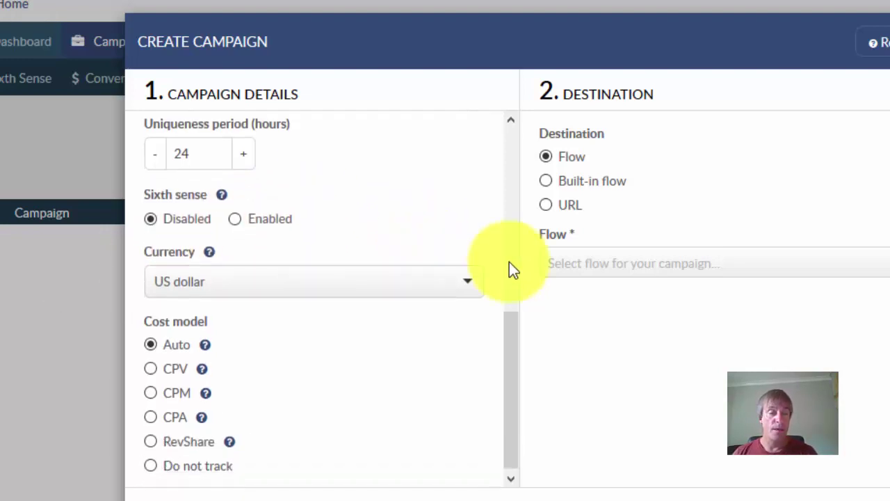
Switch the campaign's currency to Russian ruble and restore it to US dollar
{"action": "left_click", "coordinate": [381, 282]}
{"action": "left_click", "coordinate": [381, 280]}
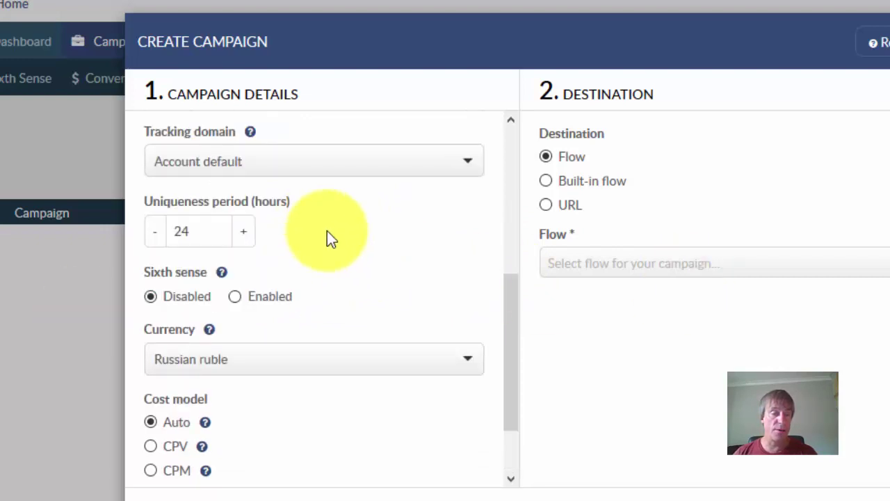
{"action": "left_click", "coordinate": [459, 362]}
{"action": "left_click", "coordinate": [274, 331]}
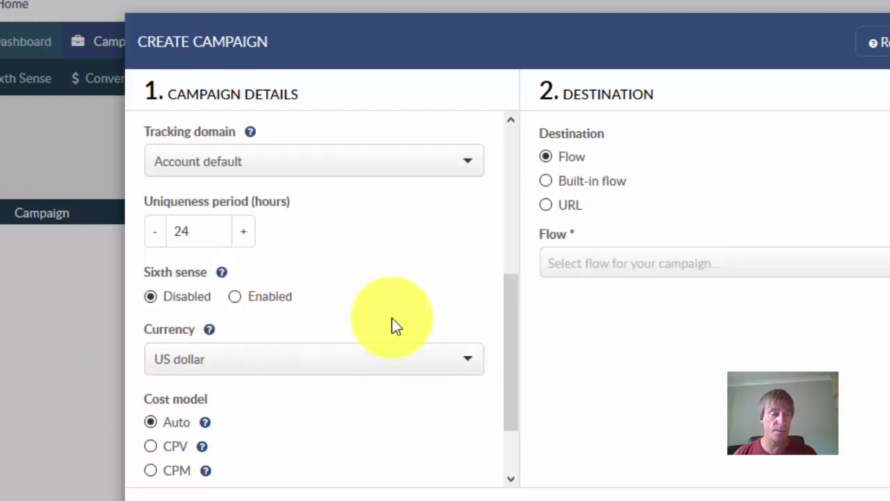
Set the new campaign's cost model to CPV with a cost of $0.6
{"action": "scroll", "coordinate": [404, 295], "scroll_direction": "down", "scroll_amount": 1}
{"action": "scroll", "coordinate": [413, 285], "scroll_direction": "down", "scroll_amount": 1}
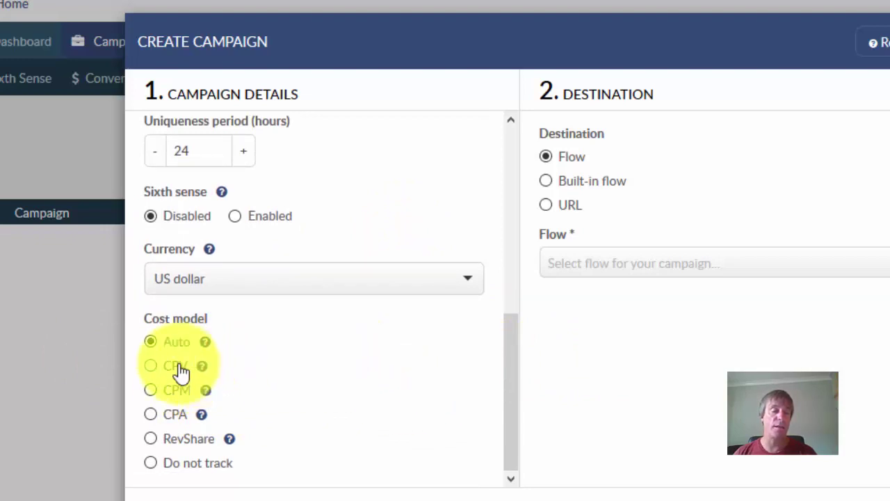
{"action": "left_click", "coordinate": [152, 365]}
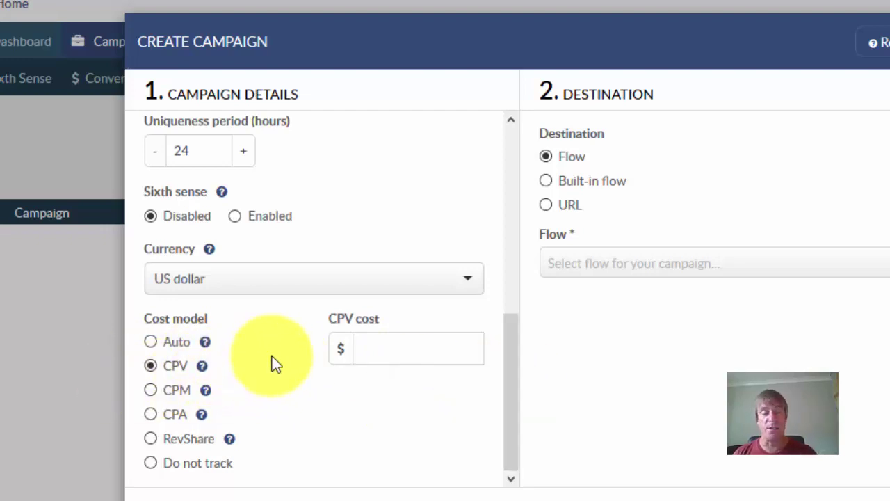
{"action": "left_click", "coordinate": [358, 353]}
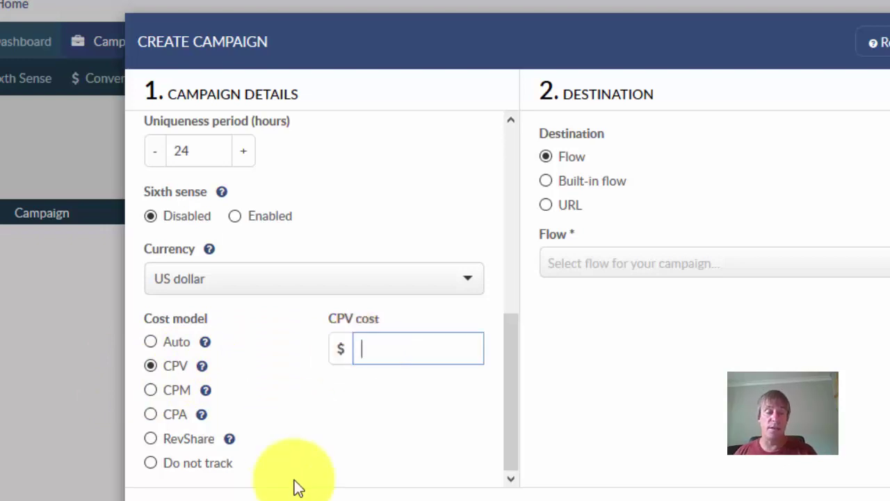
{"action": "type", "text": "0.5"}
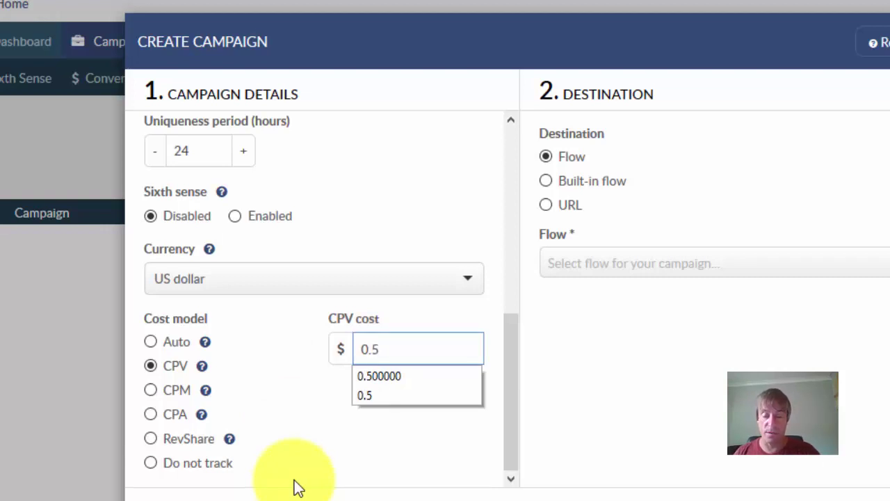
{"action": "key", "text": "BackSpace"}
{"action": "type", "text": "6"}
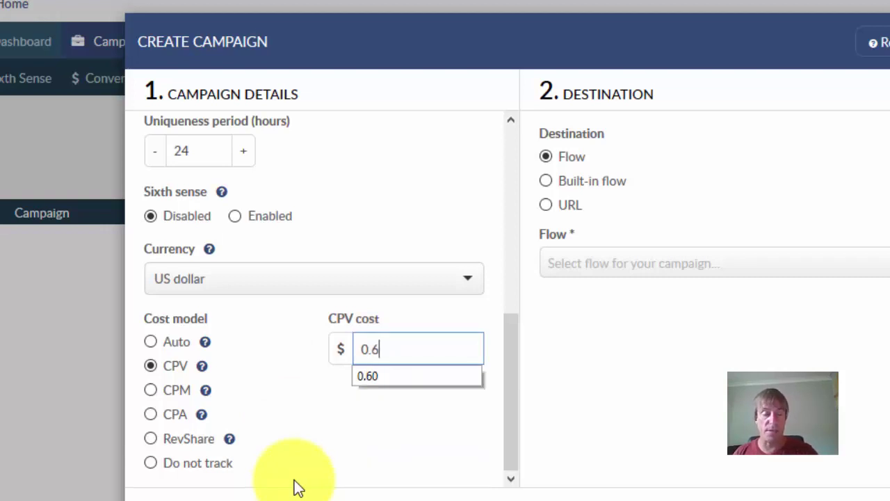
{"action": "key", "text": "Escape"}
{"action": "left_click", "coordinate": [421, 430]}
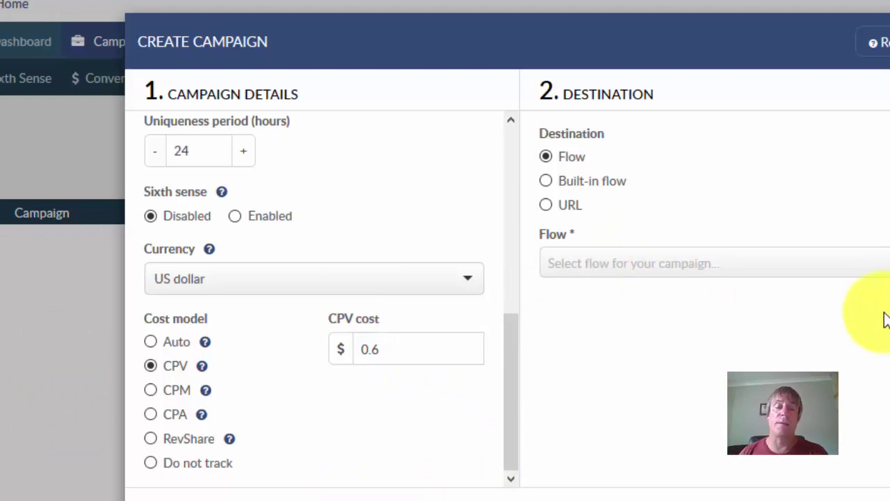
Set the campaign's destination to URL and its redirect mode to Meta
{"action": "left_click", "coordinate": [546, 156]}
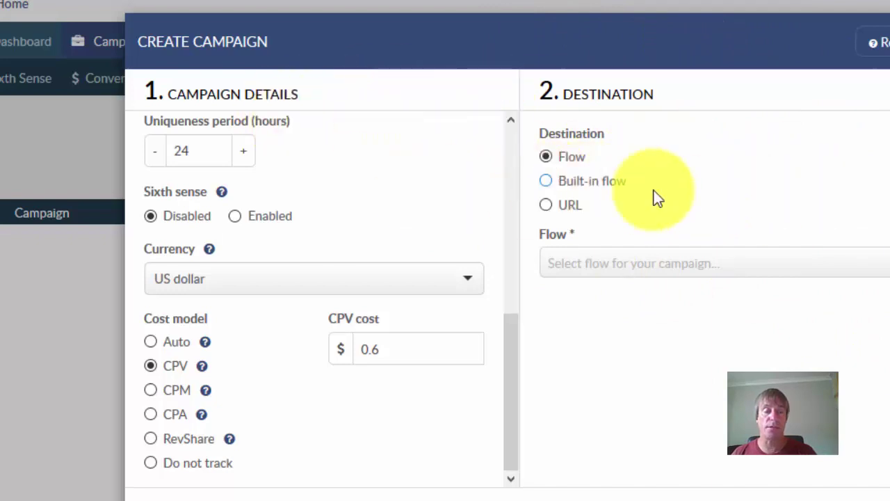
{"action": "left_click", "coordinate": [546, 206]}
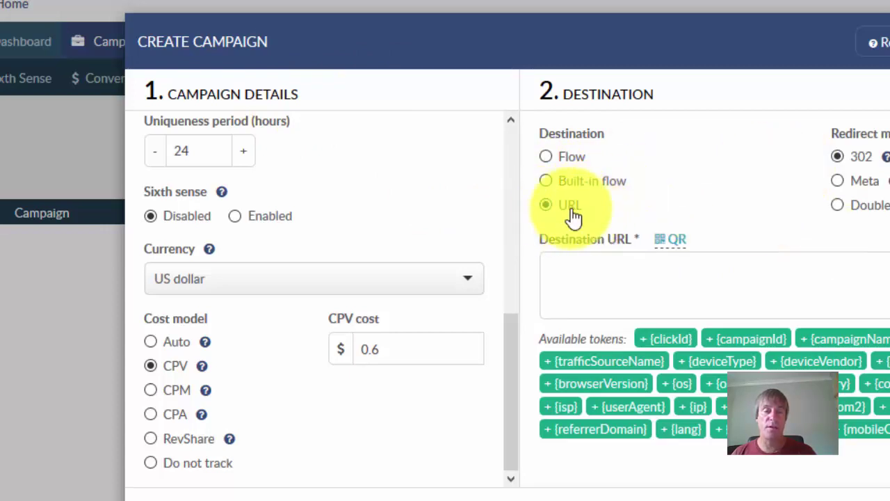
{"action": "left_click", "coordinate": [626, 272]}
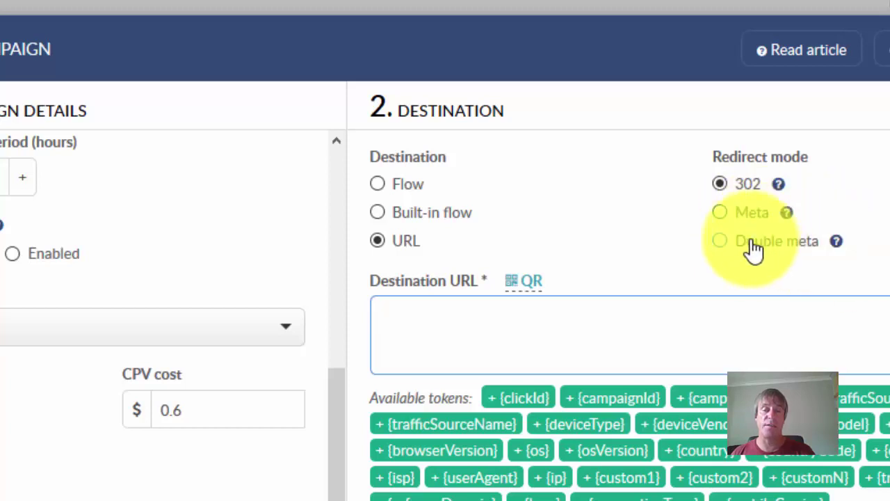
{"action": "left_click", "coordinate": [720, 212]}
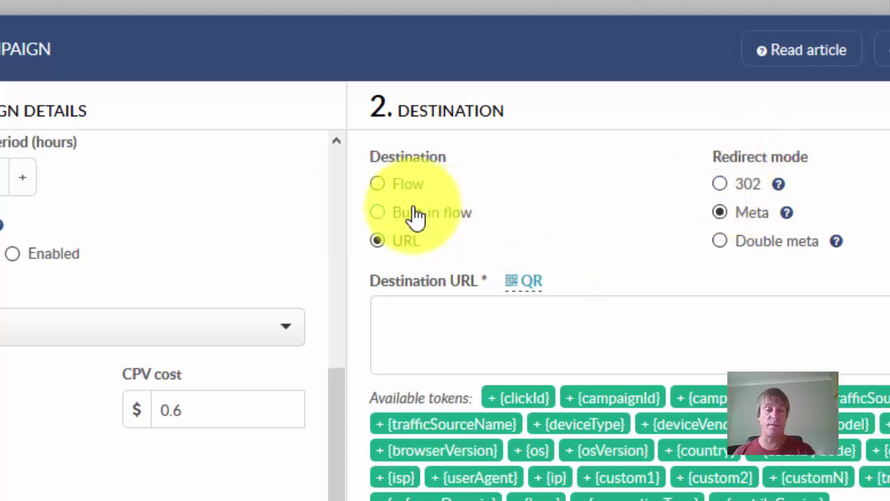
Switch the campaign's destination to Built-in flow and review the landings and offers sections of Path 1
{"action": "left_click", "coordinate": [379, 212]}
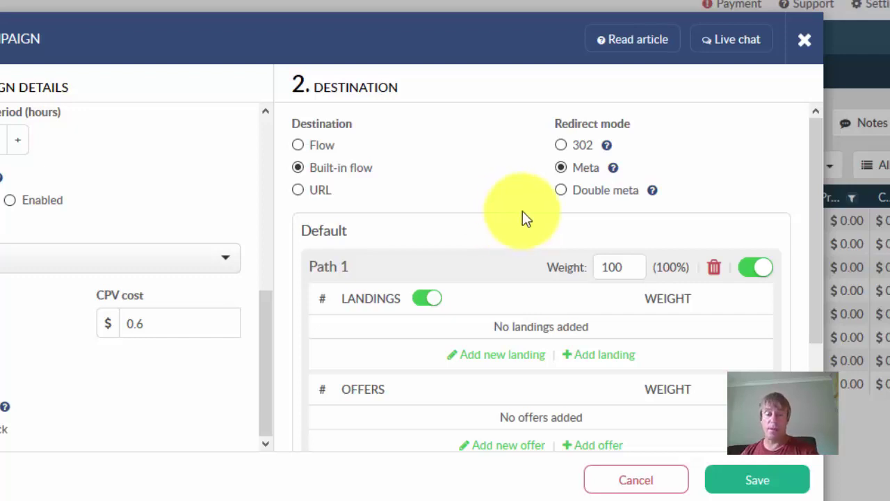
{"action": "scroll", "coordinate": [564, 257], "scroll_direction": "down", "scroll_amount": 2}
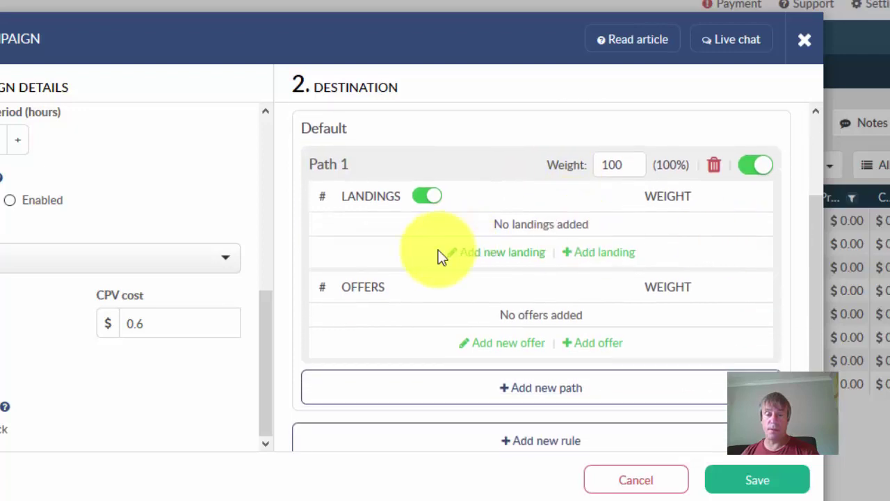
{"action": "scroll", "coordinate": [548, 226], "scroll_direction": "up", "scroll_amount": 1}
{"action": "scroll", "coordinate": [548, 226], "scroll_direction": "up", "scroll_amount": 2}
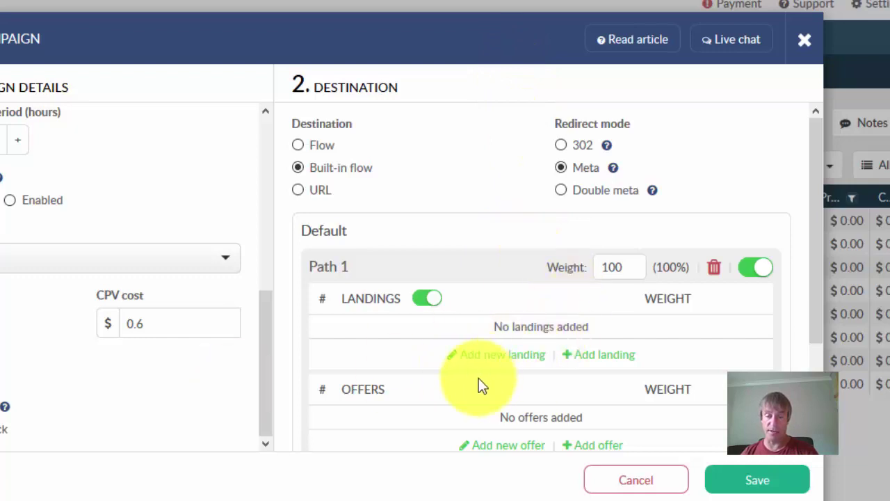
Review the new landing form opened from Path 1, and dismiss it without creating a landing
{"action": "left_click", "coordinate": [519, 362]}
{"action": "scroll", "coordinate": [410, 208], "scroll_direction": "down", "scroll_amount": 2}
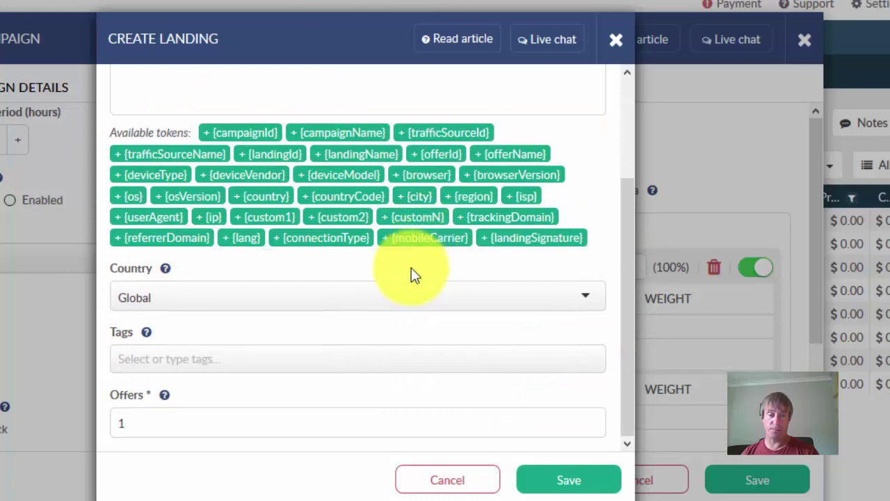
{"action": "scroll", "coordinate": [411, 268], "scroll_direction": "up", "scroll_amount": 2}
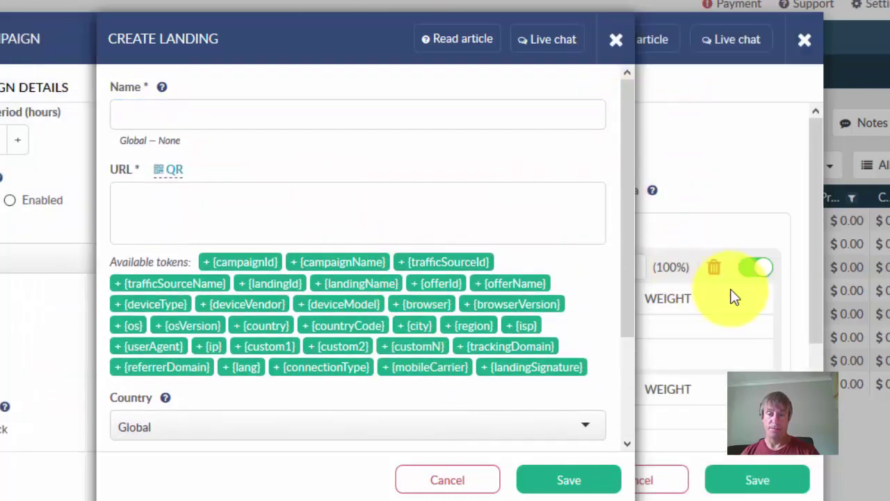
{"action": "left_click", "coordinate": [734, 296]}
Add the existing landing Global - Landing Page to Path 1 of the built-in flow
{"action": "left_click", "coordinate": [595, 367]}
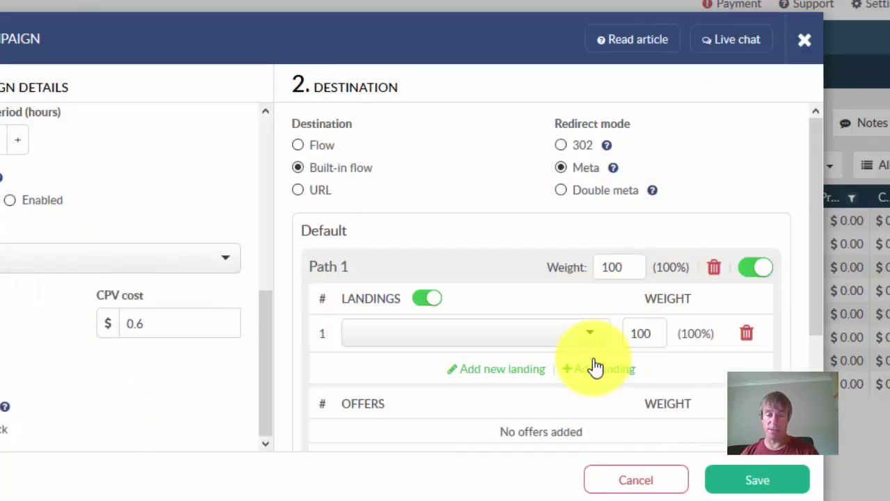
{"action": "left_click", "coordinate": [561, 333]}
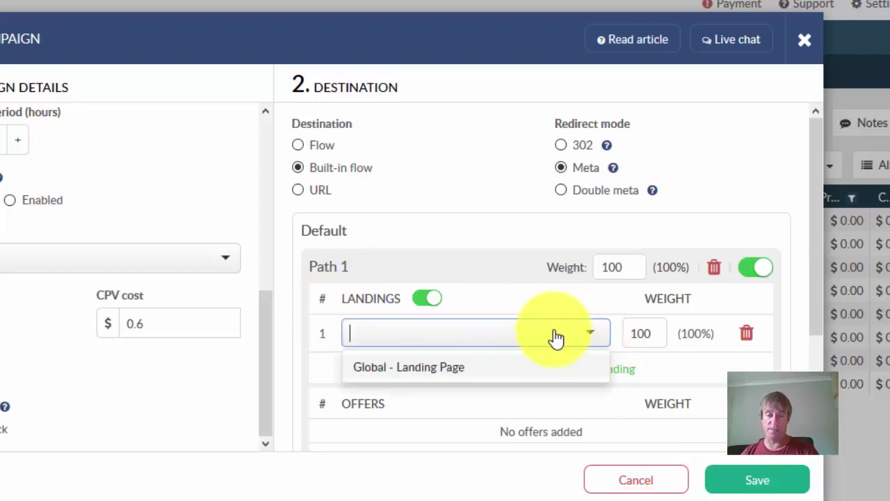
{"action": "left_click", "coordinate": [459, 370]}
{"action": "scroll", "coordinate": [597, 279], "scroll_direction": "down", "scroll_amount": 2}
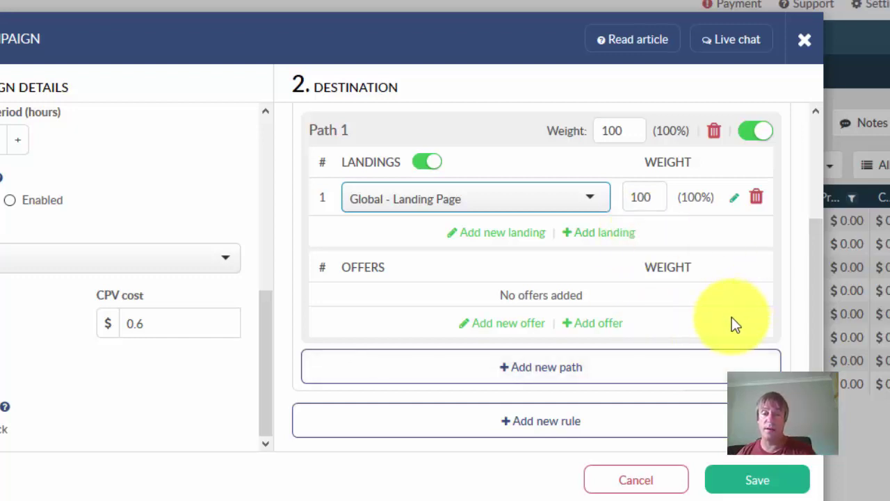
Review the campaign's redirect and path settings, and discard the new campaign without saving
{"action": "scroll", "coordinate": [731, 317], "scroll_direction": "up", "scroll_amount": 3}
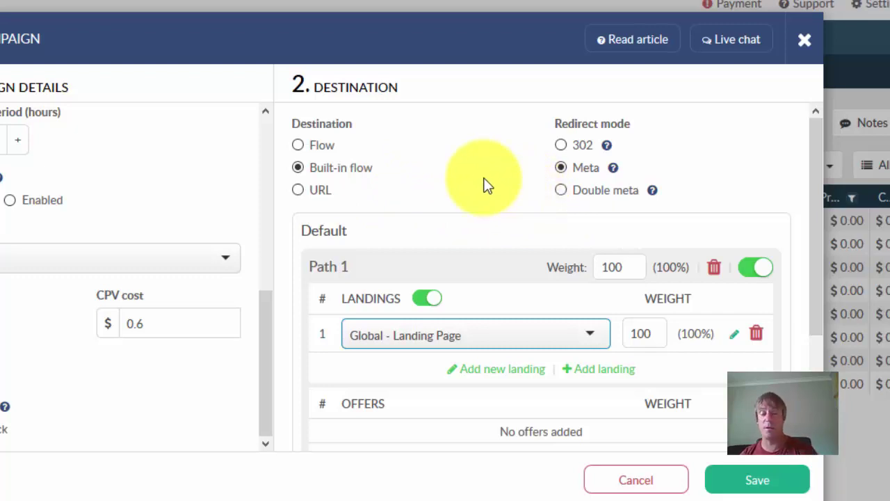
{"action": "scroll", "coordinate": [460, 186], "scroll_direction": "down", "scroll_amount": 3}
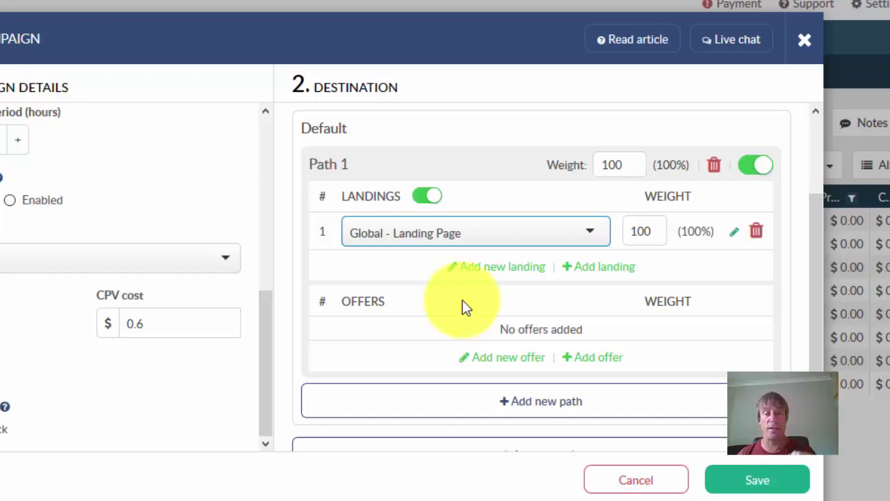
{"action": "left_click", "coordinate": [804, 42]}
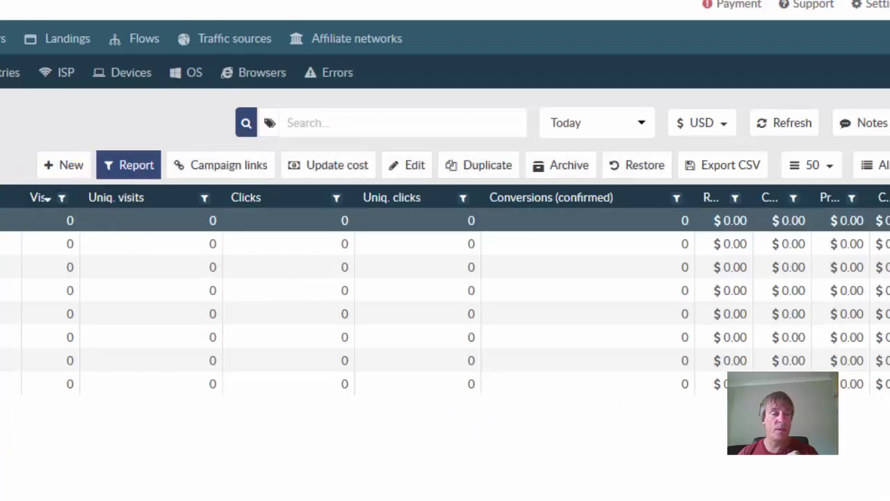
Open the campaign links of the selected campaign and look through its URLs, scripts and postbacks
{"action": "left_click", "coordinate": [41, 197]}
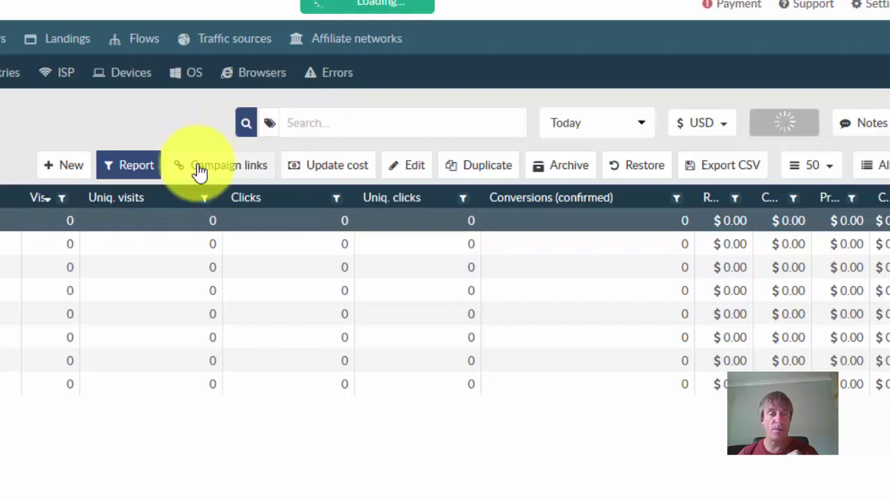
{"action": "left_click", "coordinate": [200, 171]}
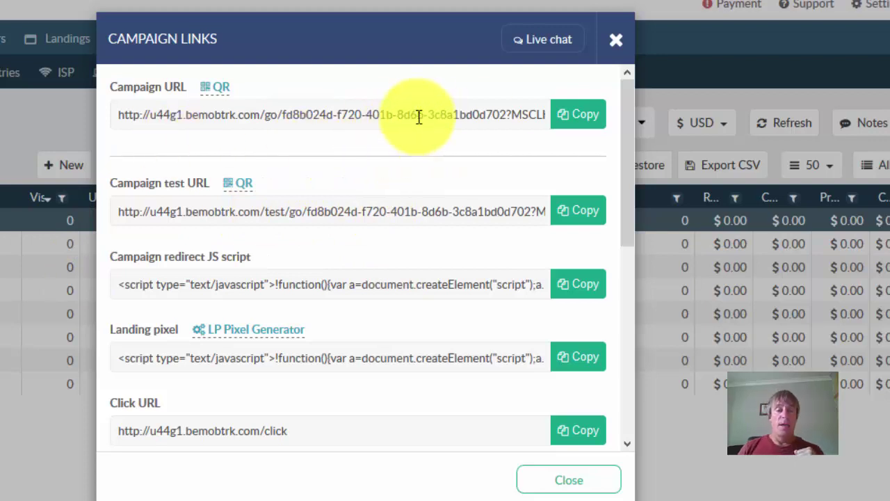
{"action": "scroll", "coordinate": [411, 167], "scroll_direction": "down", "scroll_amount": 5}
{"action": "scroll", "coordinate": [411, 173], "scroll_direction": "up", "scroll_amount": 3}
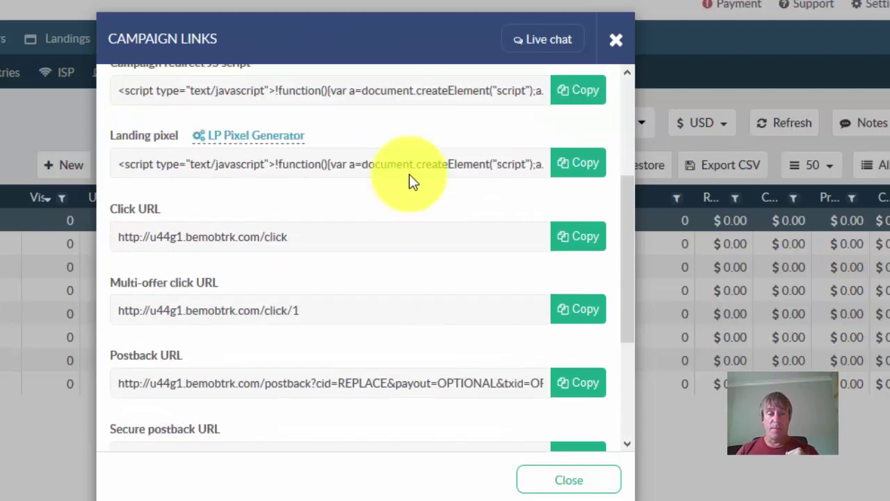
{"action": "scroll", "coordinate": [410, 178], "scroll_direction": "up", "scroll_amount": 3}
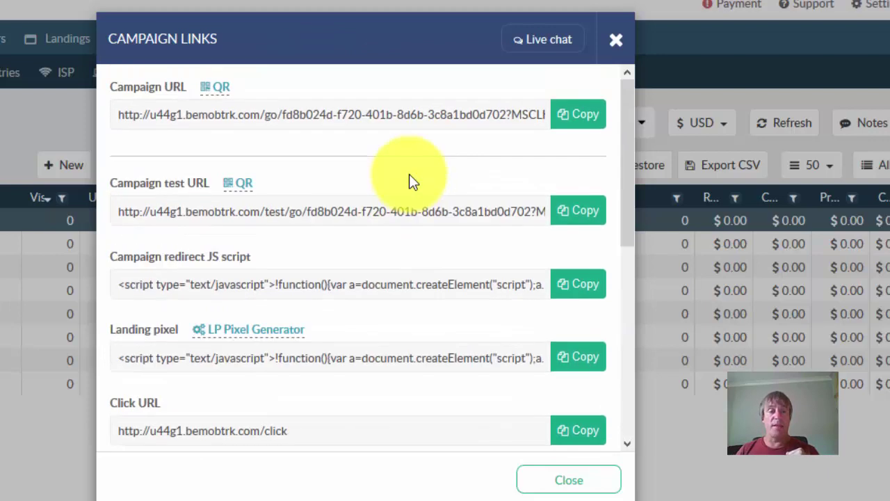
Examine the full campaign URL, including the Bing match type, target ID, keyword and query string parameters at its end
{"action": "left_click_drag", "start_coordinate": [120, 114], "coordinate": [360, 115]}
{"action": "left_click", "coordinate": [125, 111]}
{"action": "left_click_drag", "start_coordinate": [120, 108], "coordinate": [875, 90]}
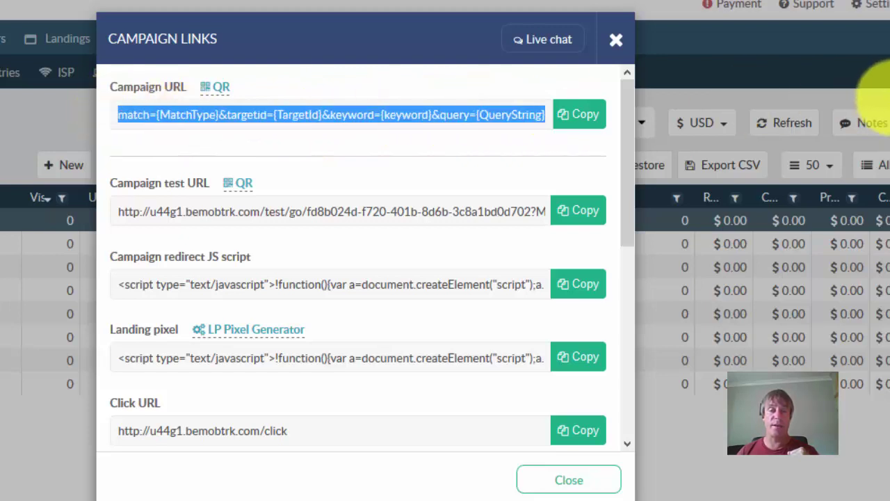
{"action": "left_click", "coordinate": [341, 112]}
{"action": "left_click", "coordinate": [428, 117]}
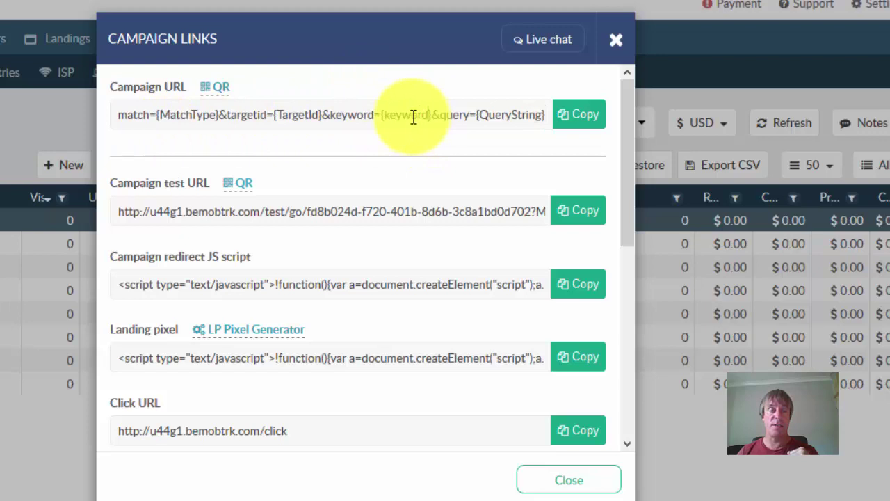
{"action": "left_click_drag", "start_coordinate": [413, 117], "coordinate": [167, 98]}
{"action": "left_click", "coordinate": [374, 117]}
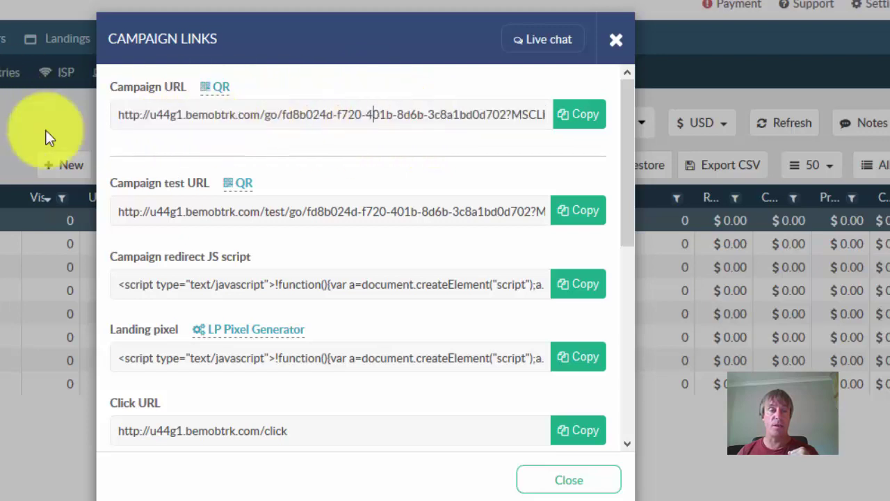
{"action": "left_click_drag", "start_coordinate": [116, 113], "coordinate": [844, 135]}
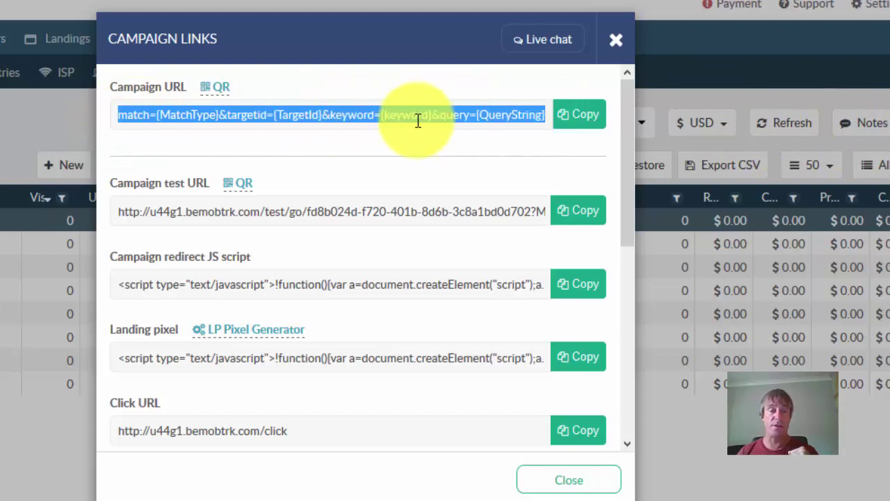
{"action": "left_click", "coordinate": [410, 142]}
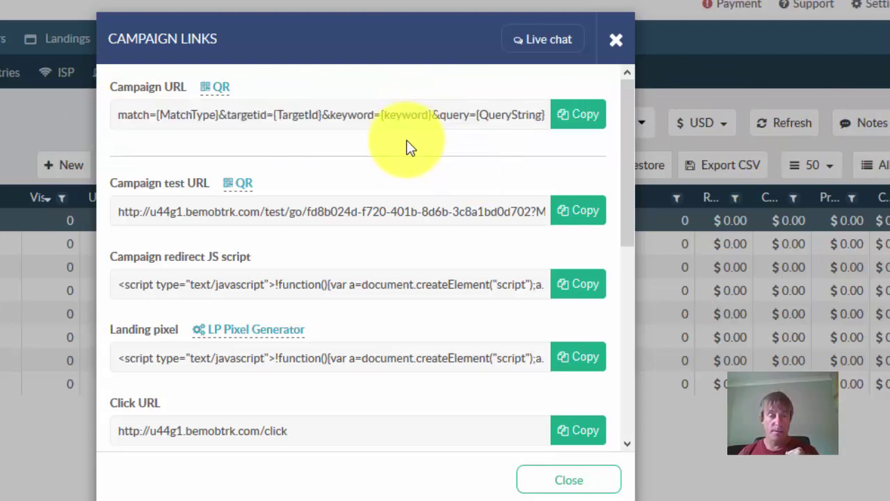
Copy the Click URL from the campaign links, and close the links window
{"action": "scroll", "coordinate": [390, 167], "scroll_direction": "down", "scroll_amount": 3}
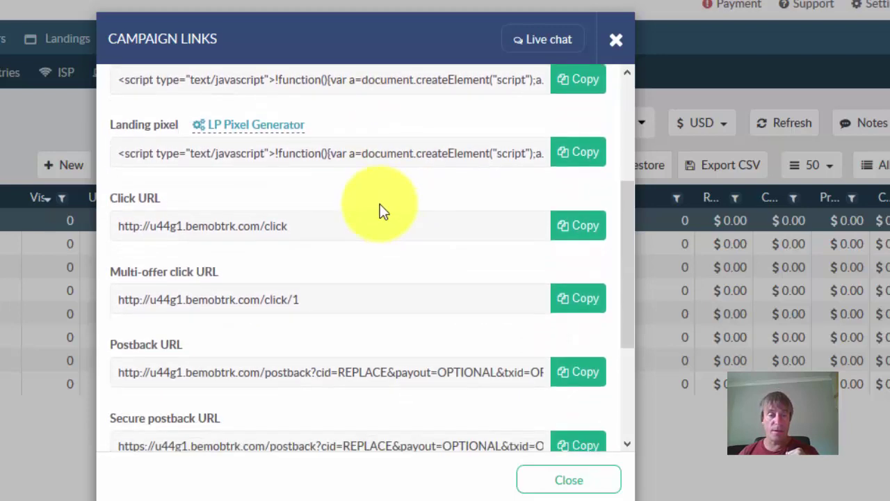
{"action": "left_click_drag", "start_coordinate": [328, 229], "coordinate": [113, 218]}
{"action": "left_click_drag", "start_coordinate": [173, 201], "coordinate": [109, 199]}
{"action": "left_click_drag", "start_coordinate": [306, 229], "coordinate": [99, 218]}
{"action": "right_click", "coordinate": [161, 222]}
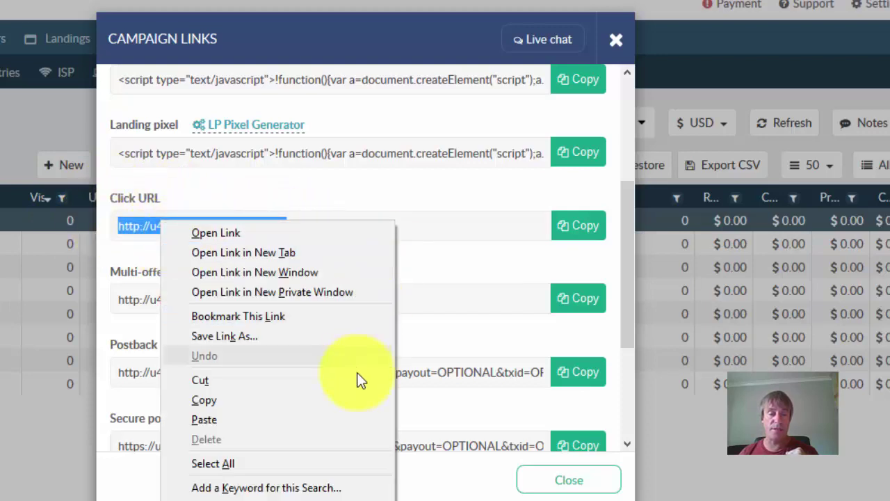
{"action": "left_click", "coordinate": [364, 400]}
{"action": "left_click", "coordinate": [582, 230]}
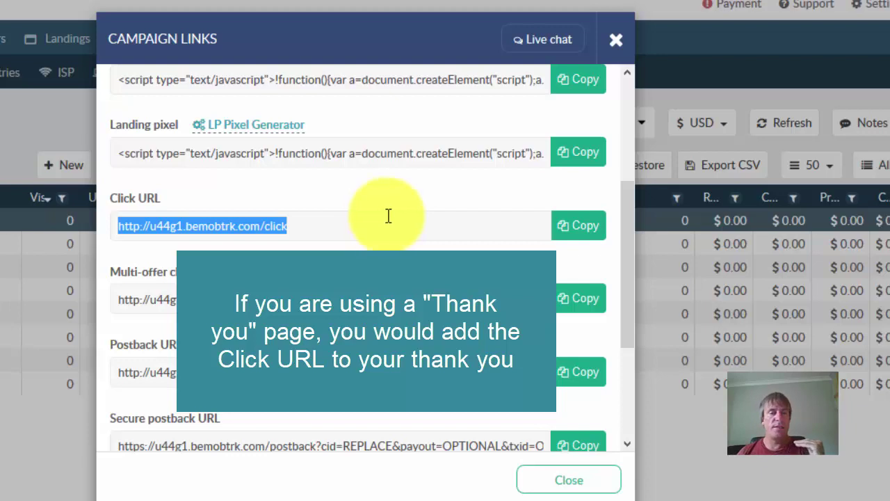
{"action": "left_click", "coordinate": [621, 41]}
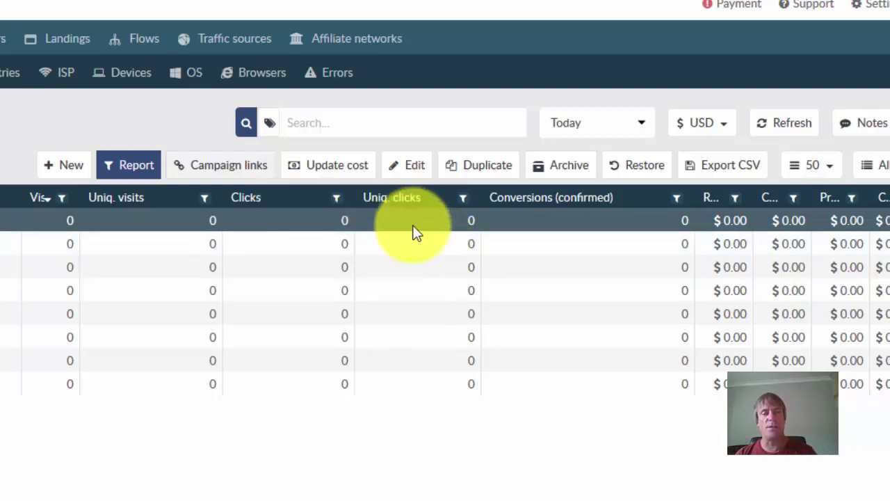
{"action": "left_click", "coordinate": [254, 202]}
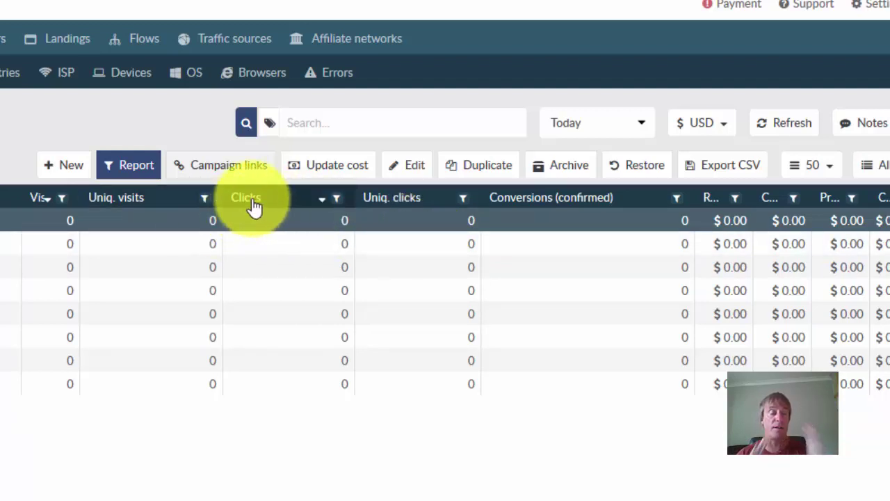